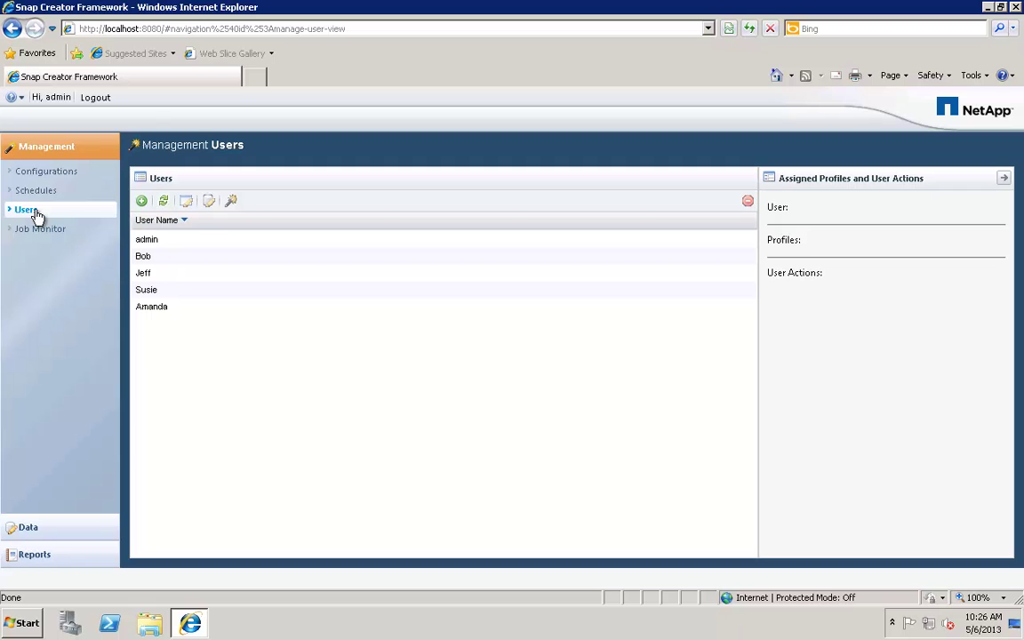
- Review past backup jobs in the Job Monitor, then close the Snap Creator web console
click(38, 233)
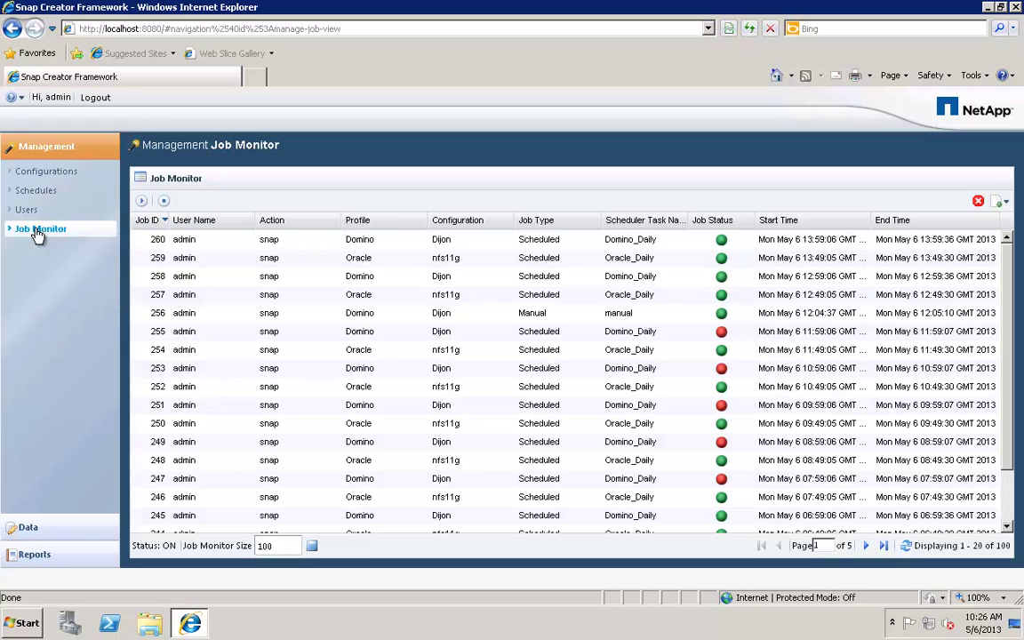
click(1015, 7)
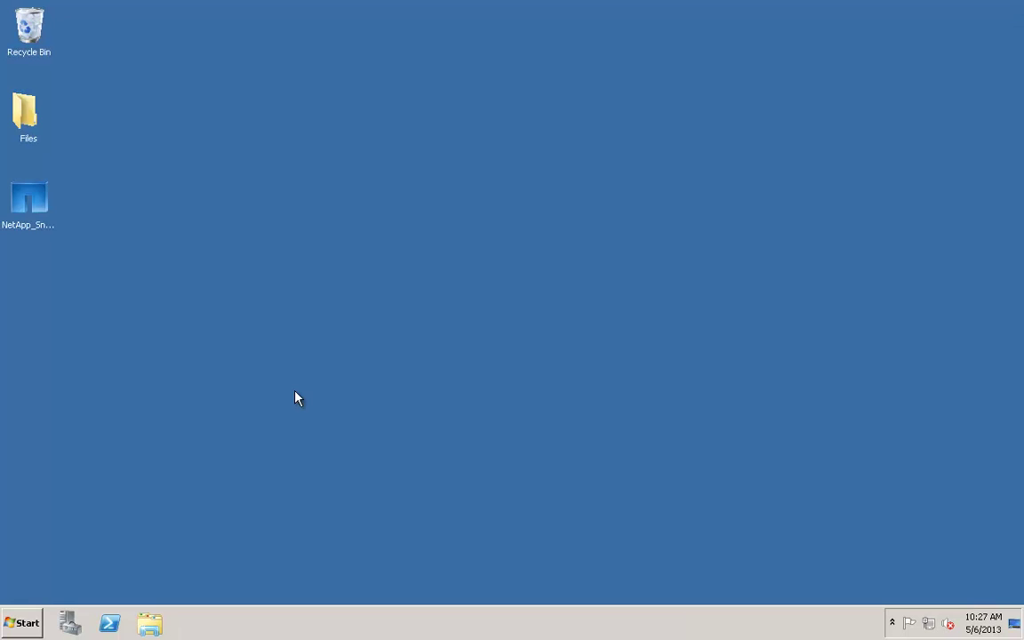
- Create an SC_3.6_Backup folder on the desktop and dock it open on the left half
right_click(298, 399)
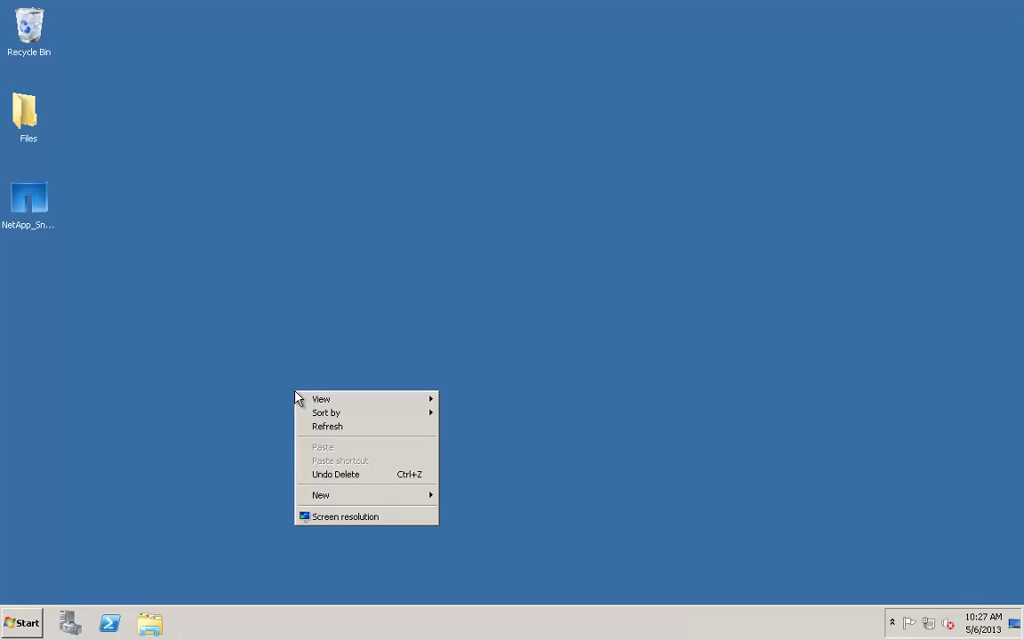
mouse_move(391, 496)
click(449, 498)
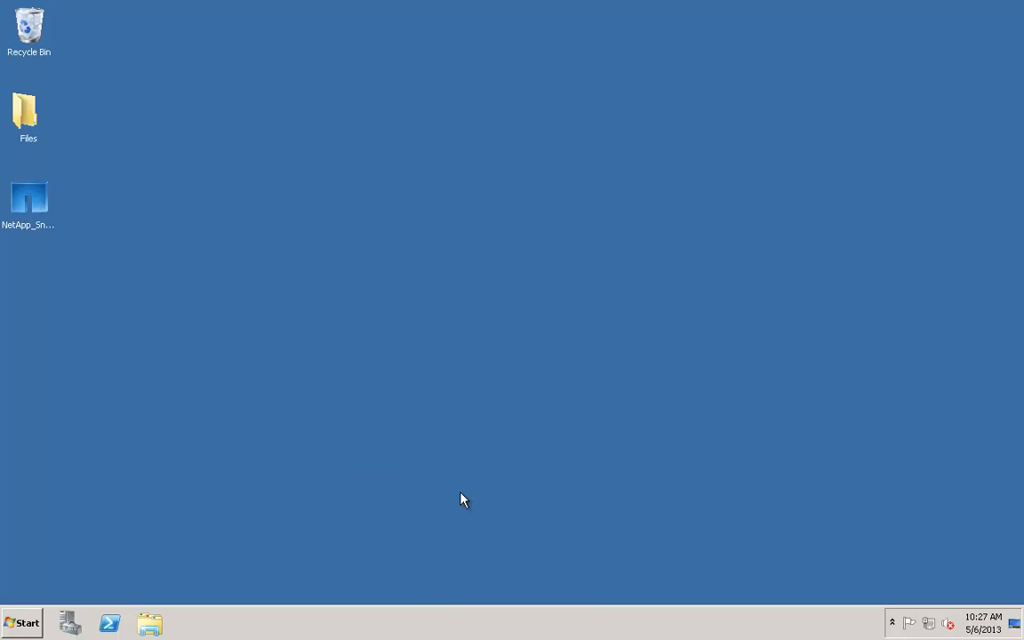
text(SC_3.)
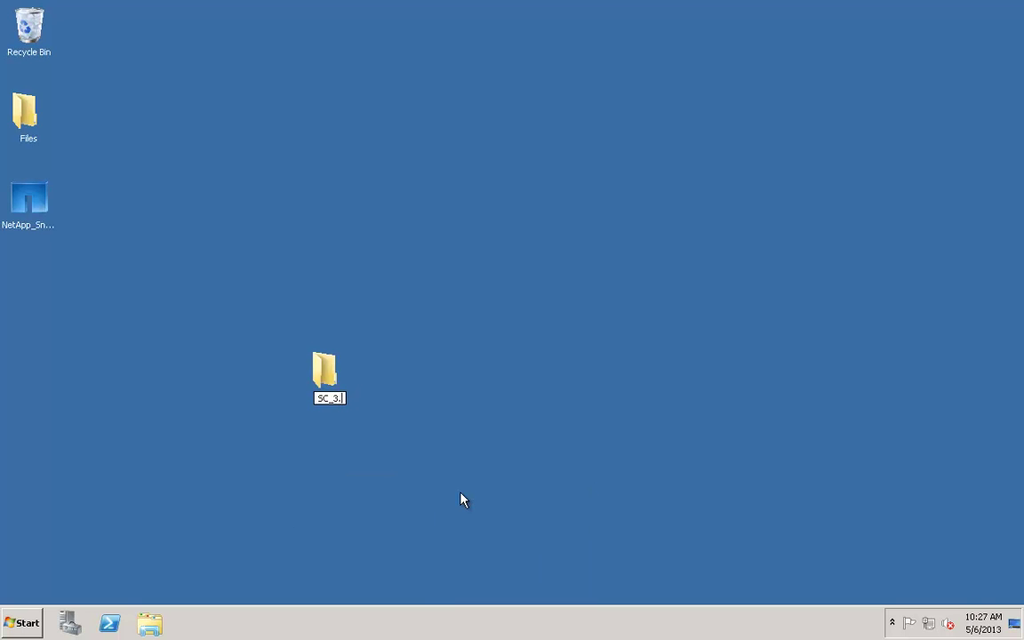
text(6_Backup)
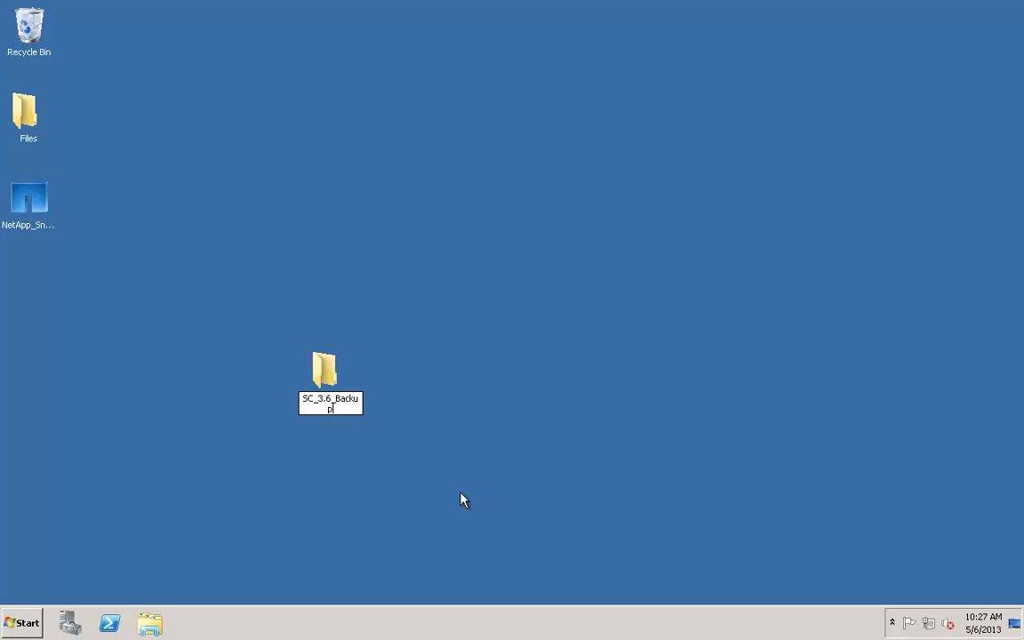
key(Return)
double_click(326, 373)
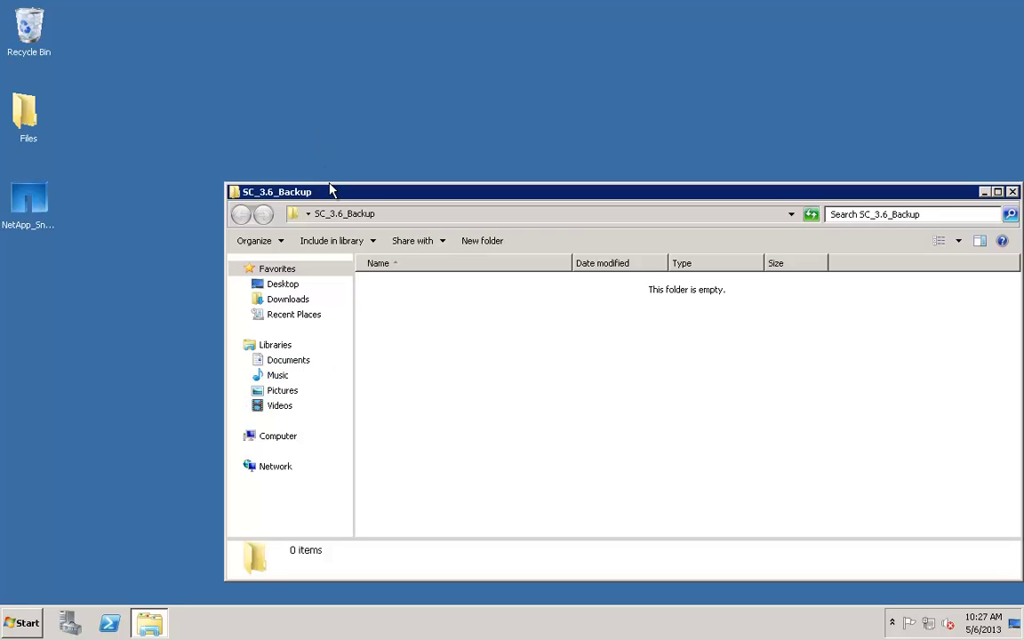
drag(331, 190, 2, 190)
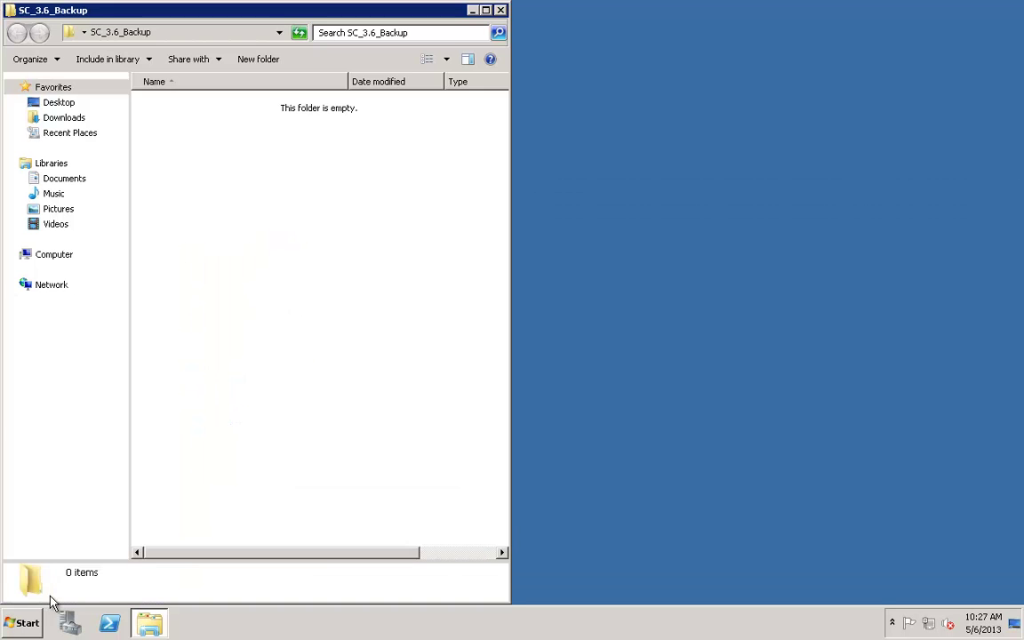
- Dock a second Explorer window right at C:\Program Files\NetApp\NetApp_Snap_Creator_Framework\scServer3.6p1
right_click(150, 628)
click(107, 548)
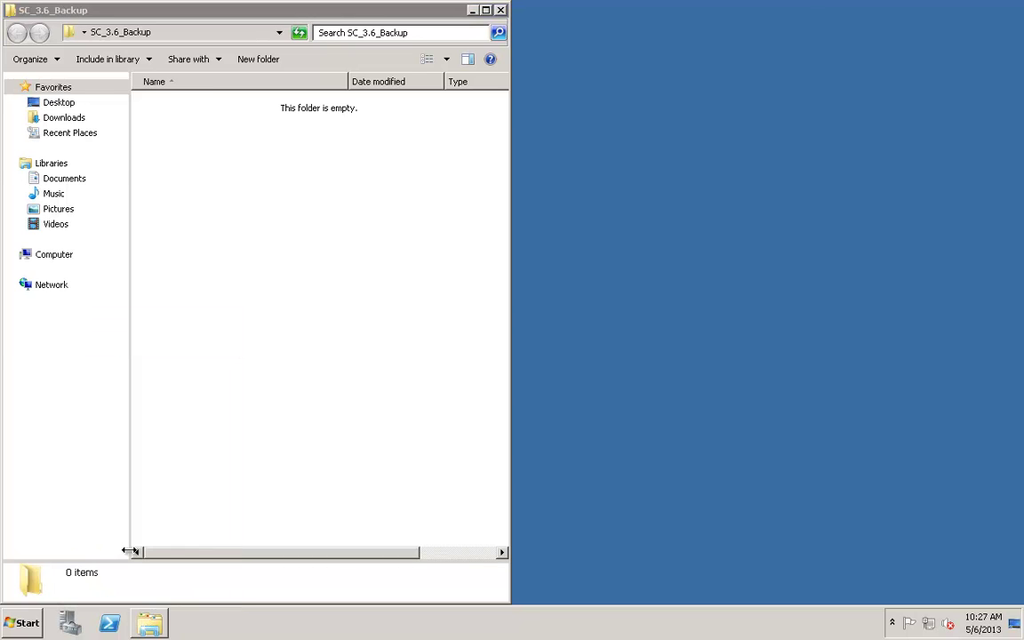
drag(326, 10, 1022, 320)
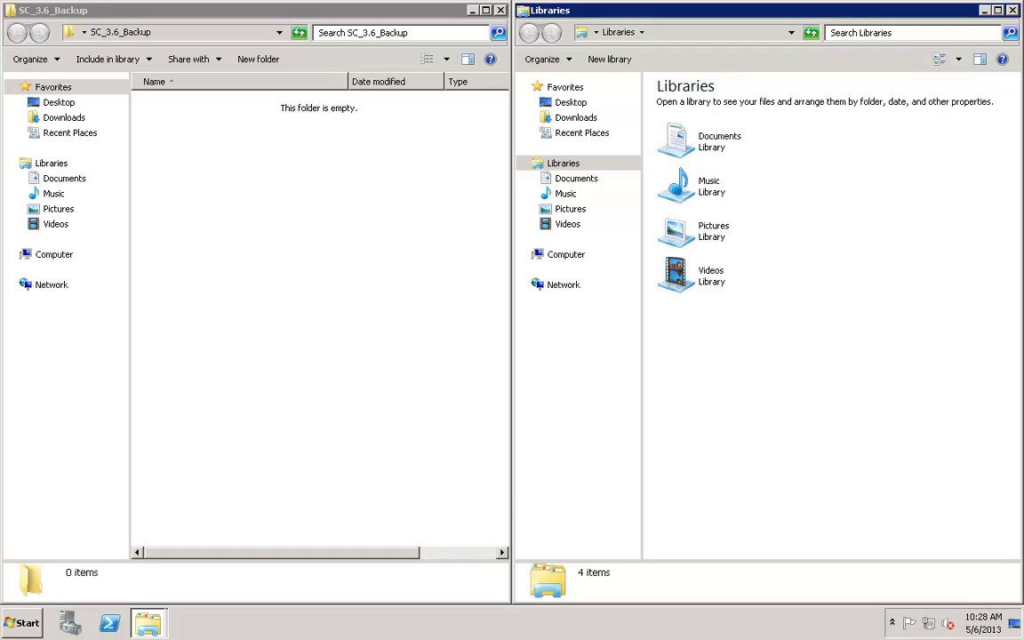
click(573, 254)
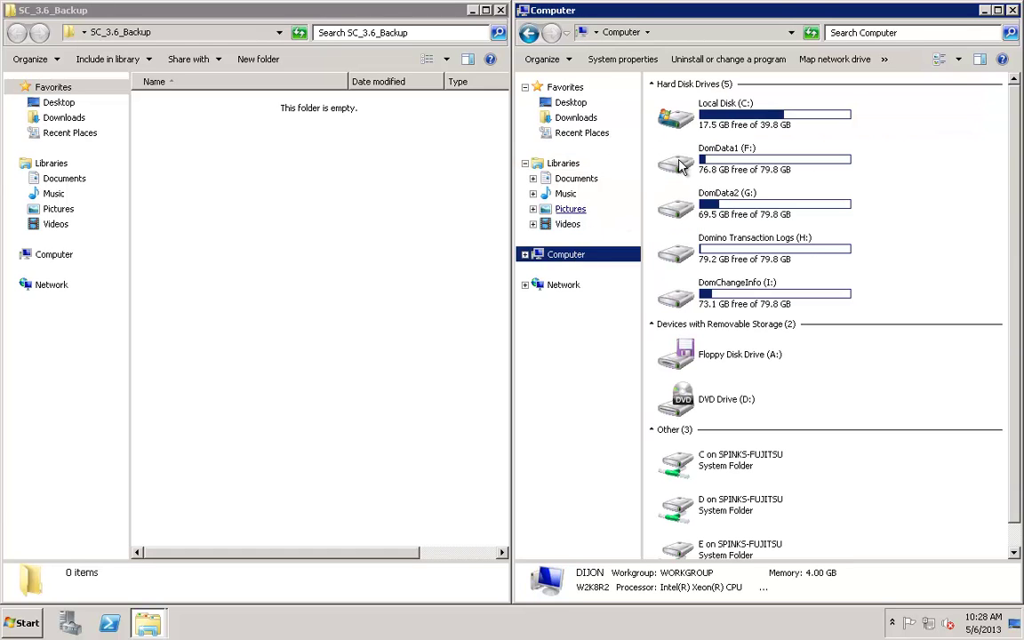
double_click(673, 112)
double_click(702, 156)
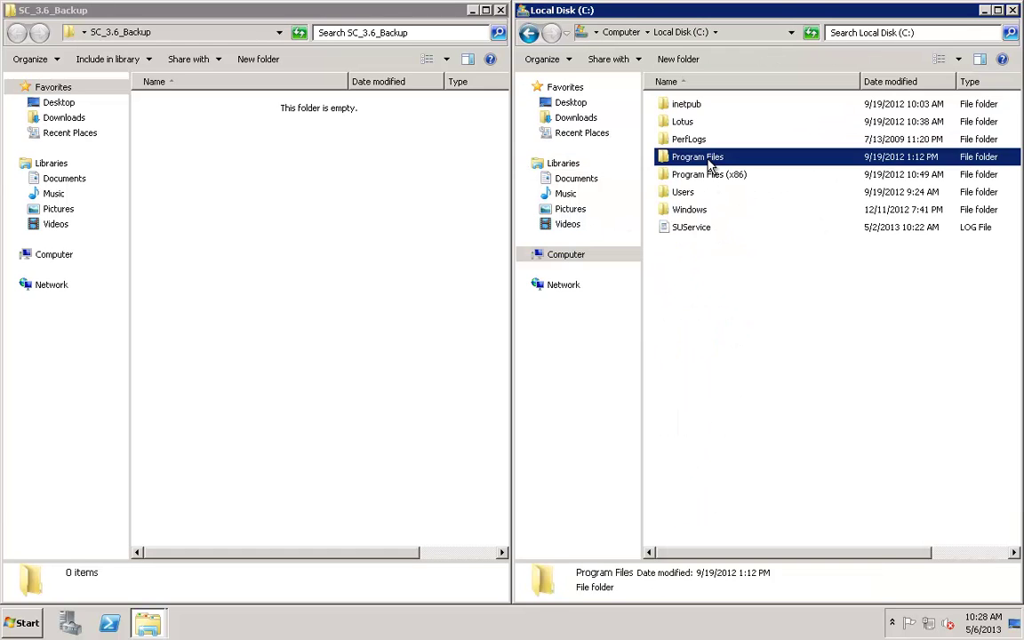
double_click(686, 175)
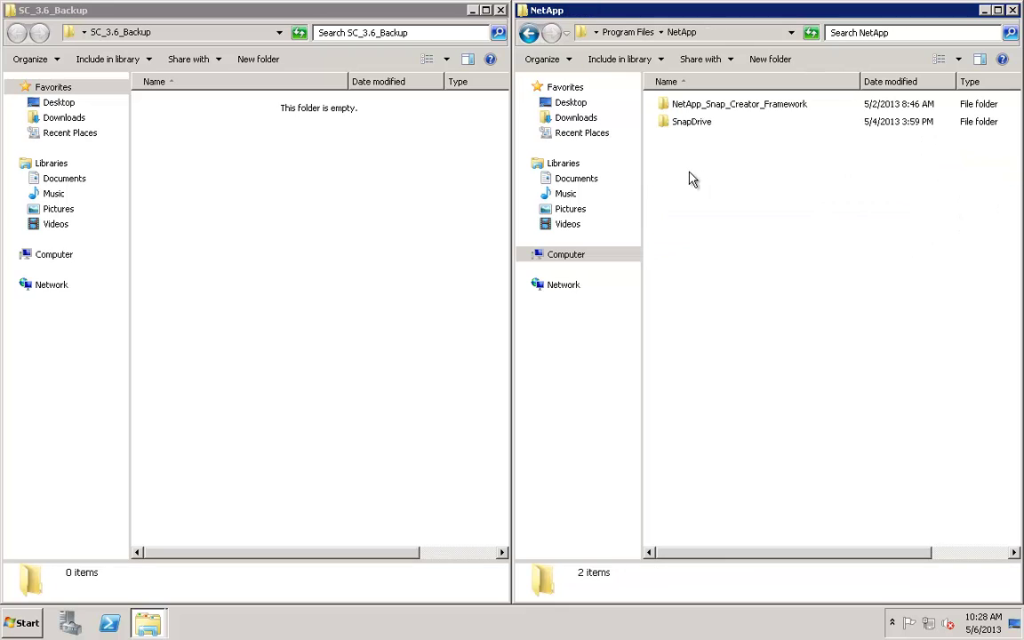
double_click(699, 105)
double_click(700, 126)
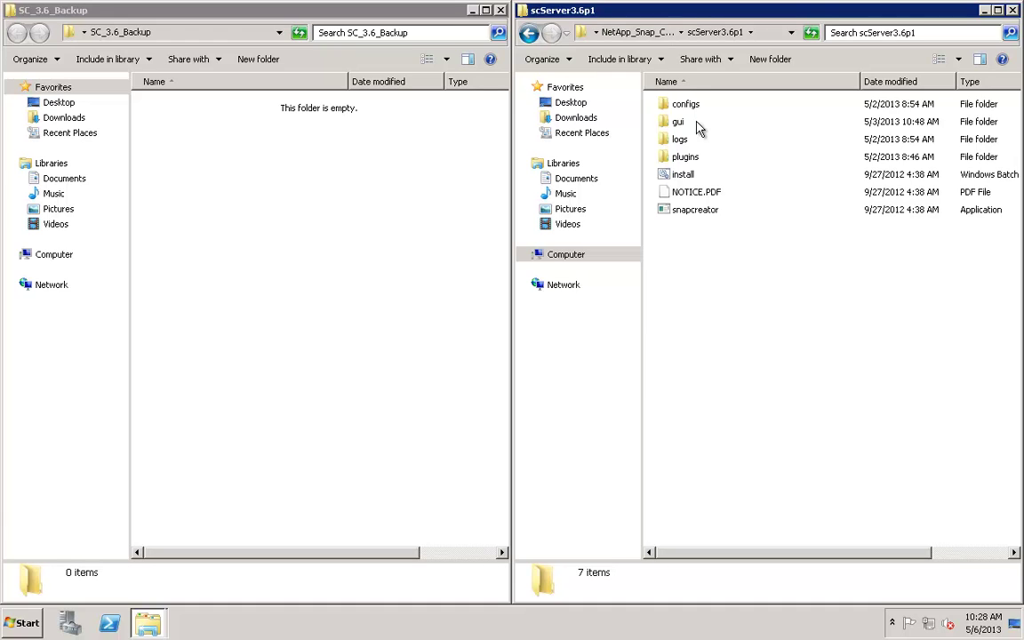
- Copy the configs, logs and gui\snapcreator folders into SC_3.6_Backup
click(690, 107)
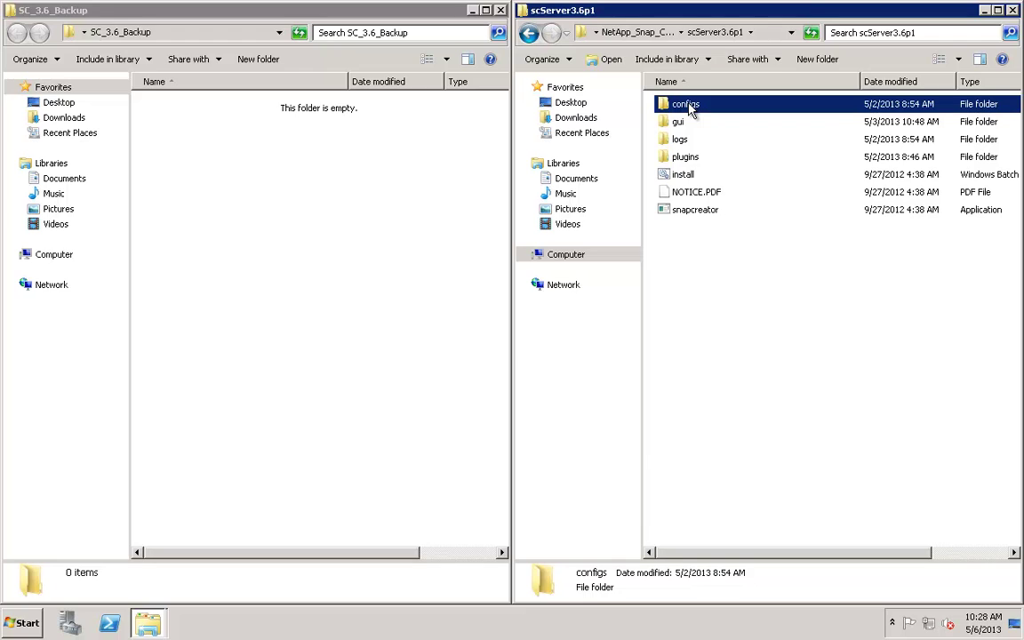
drag(689, 107, 393, 235)
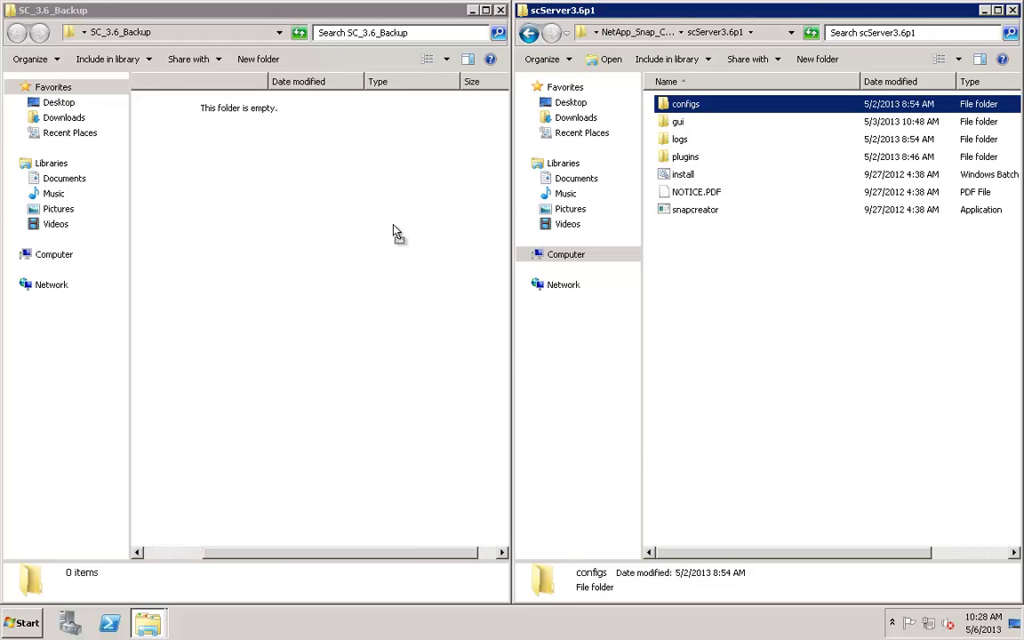
click(396, 237)
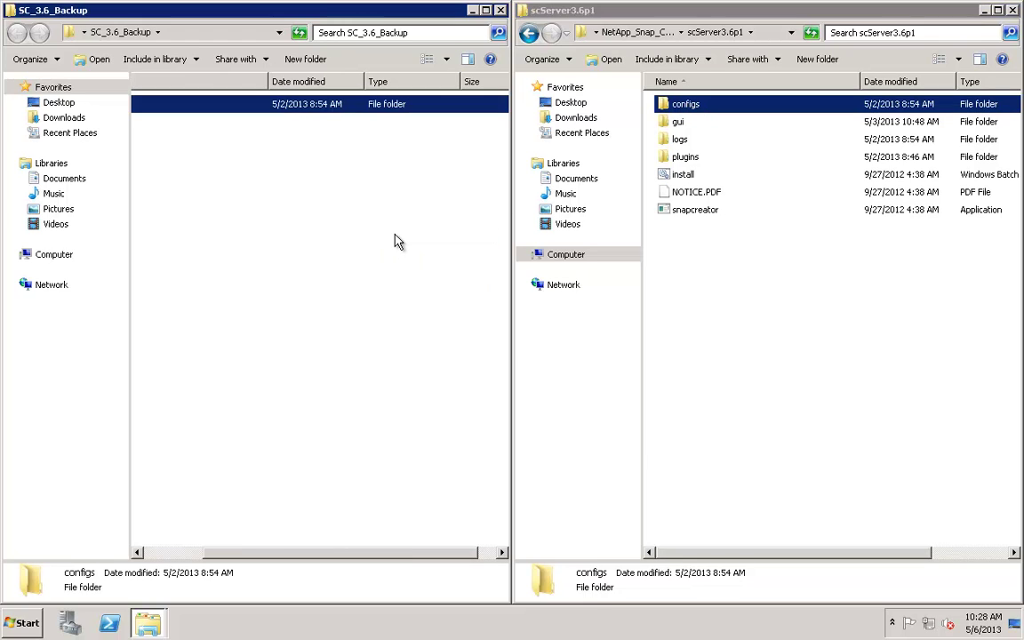
click(146, 551)
drag(680, 140, 295, 256)
click(310, 261)
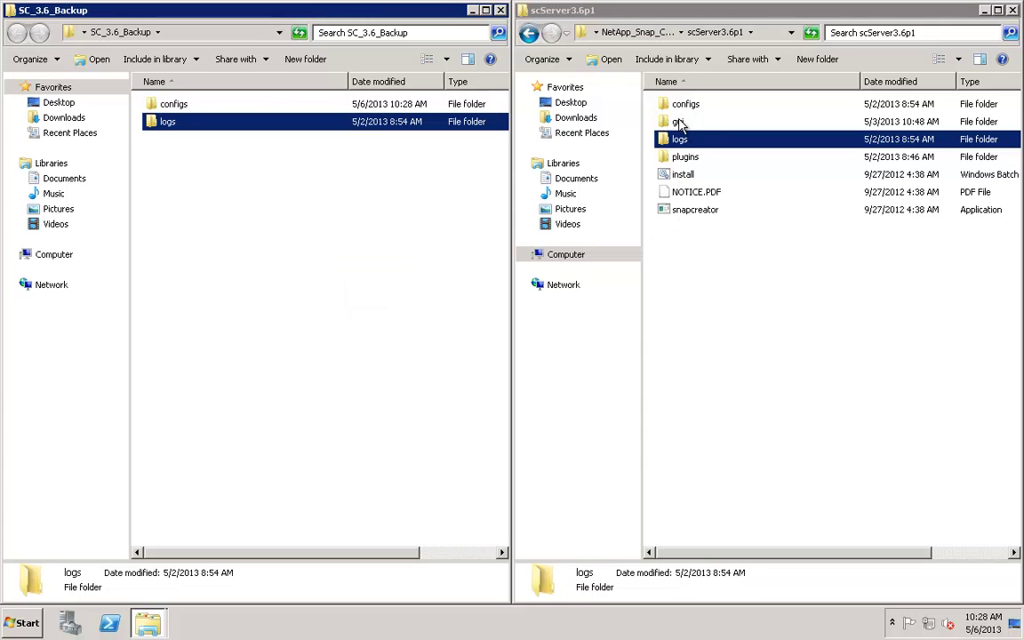
double_click(677, 122)
drag(680, 163, 307, 257)
click(326, 265)
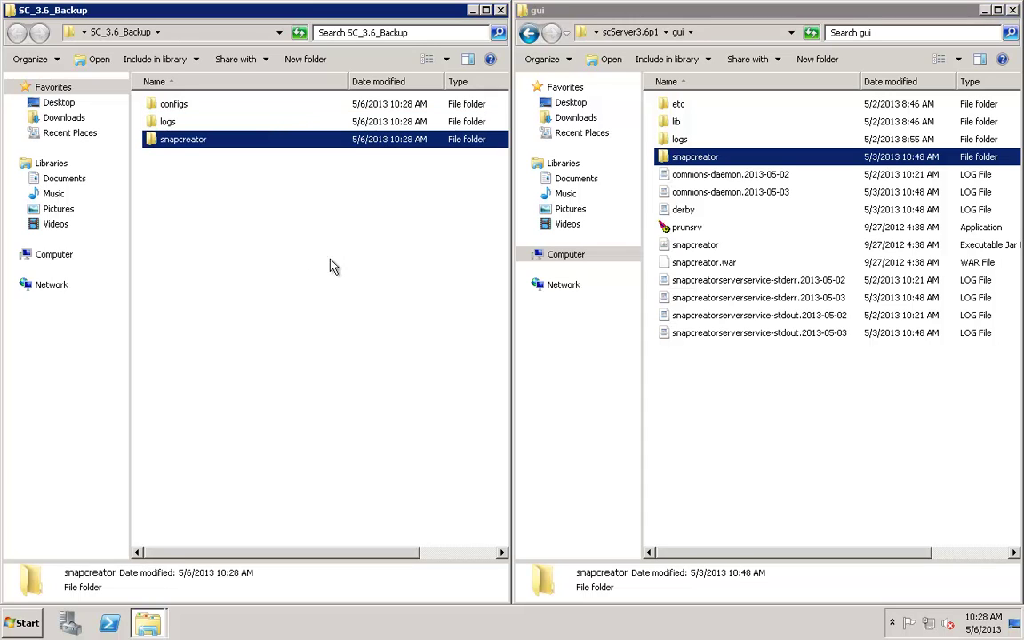
- Copy the scAgent3.6p1\config agent file into SC_3.6_Backup and close the right-hand window
click(529, 35)
click(529, 35)
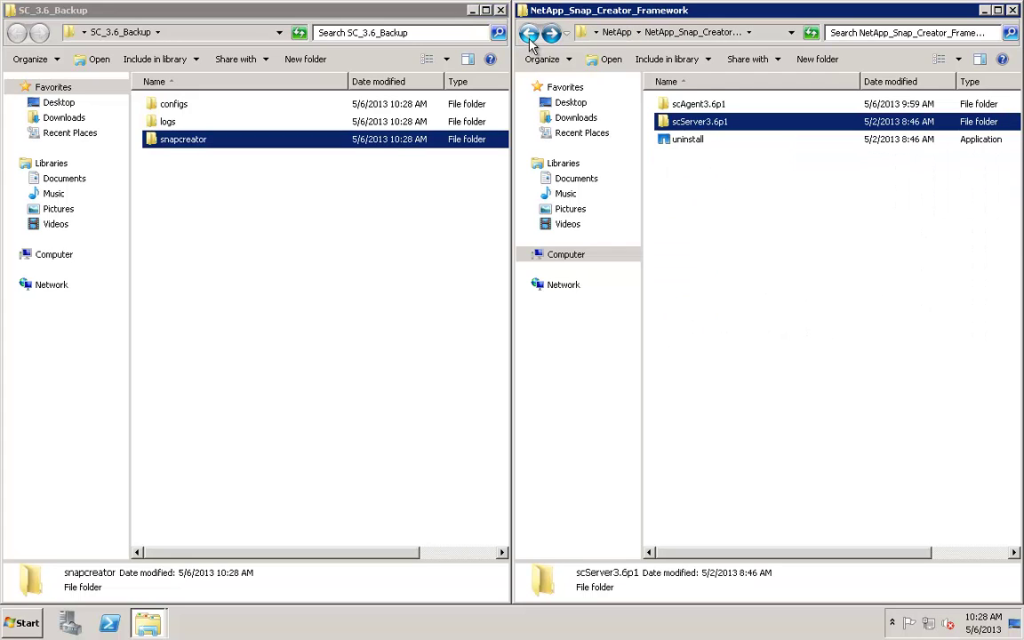
double_click(708, 103)
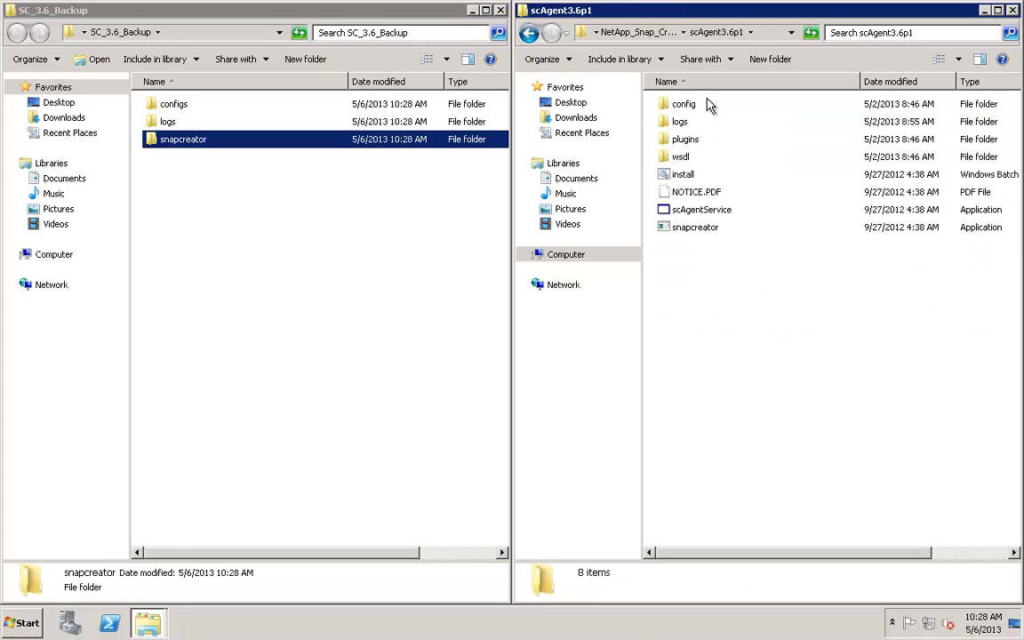
double_click(685, 104)
click(680, 107)
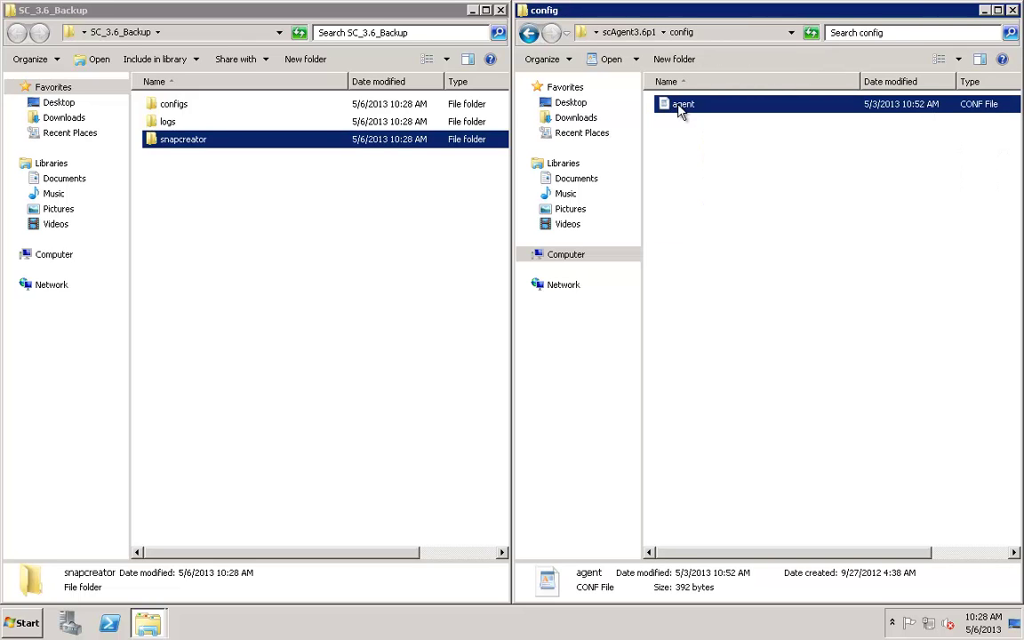
drag(681, 108, 279, 224)
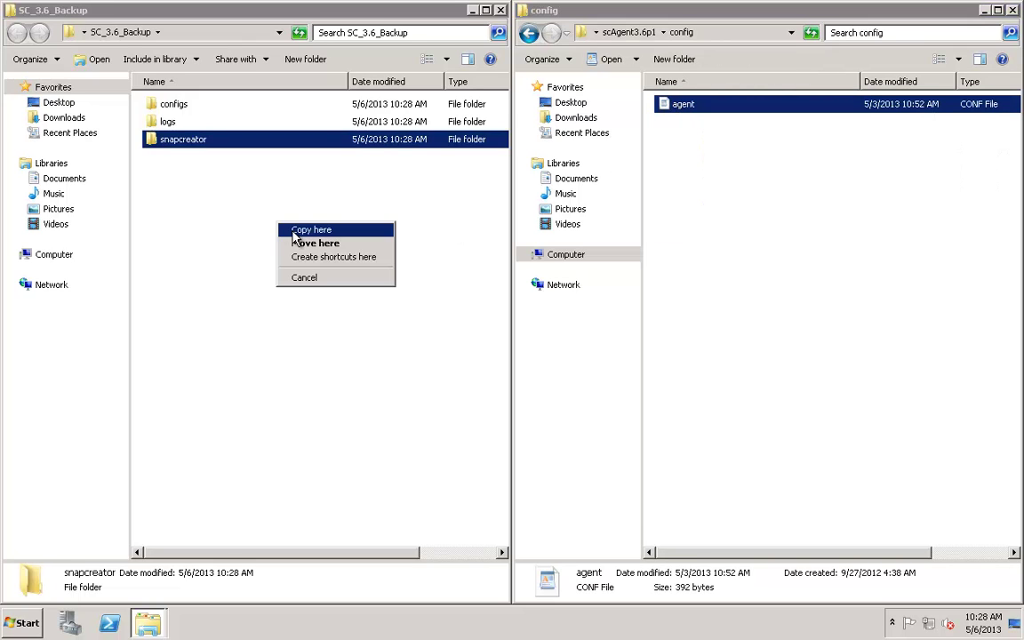
click(298, 228)
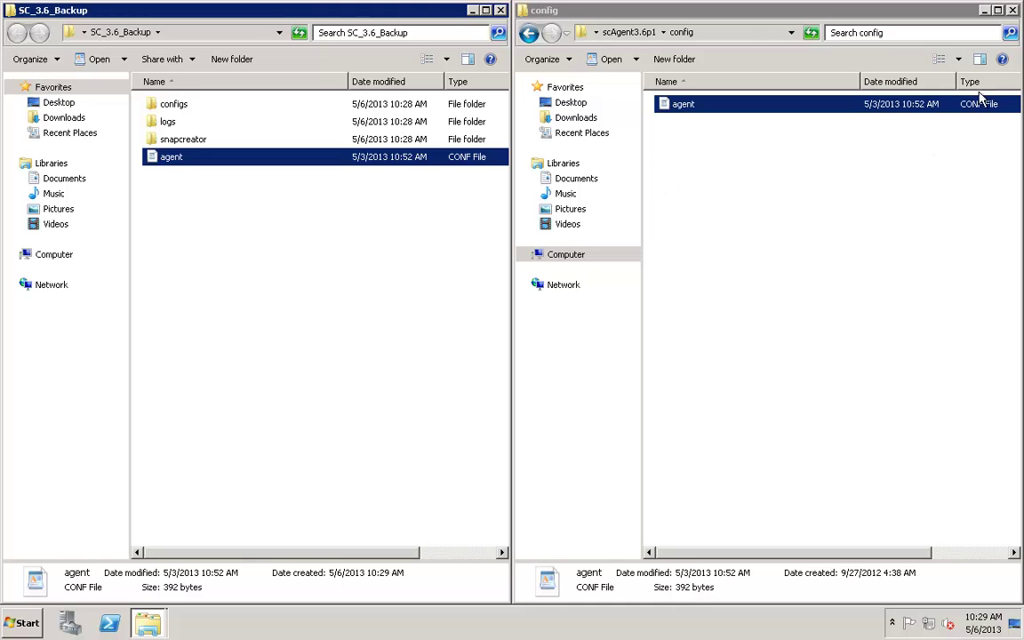
click(1013, 13)
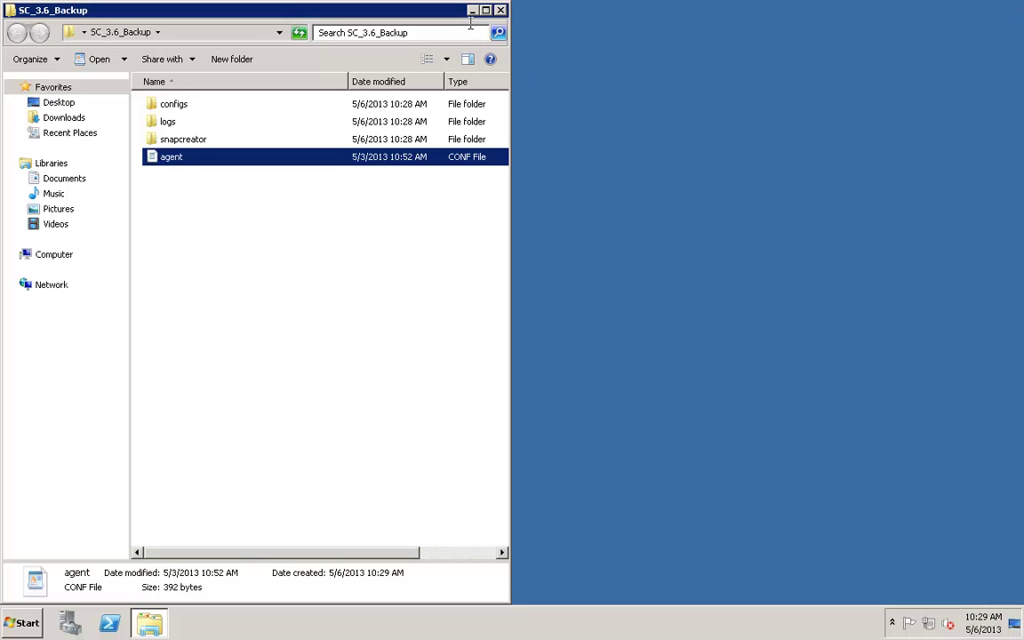
- Close the backup folder and run the Snap Creator uninstaller from the Start menu to completion
click(501, 9)
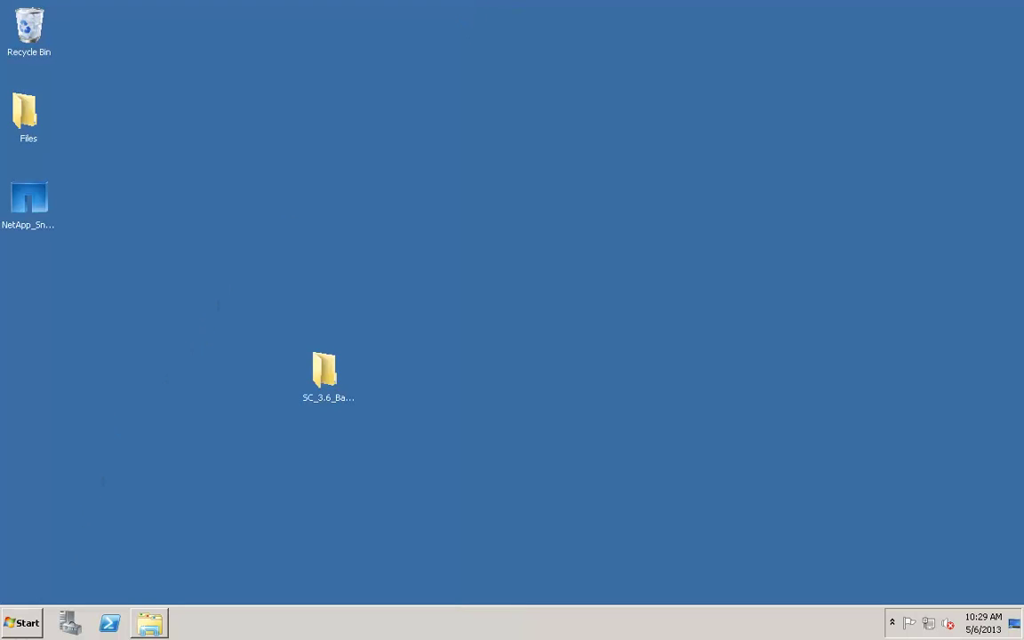
click(19, 622)
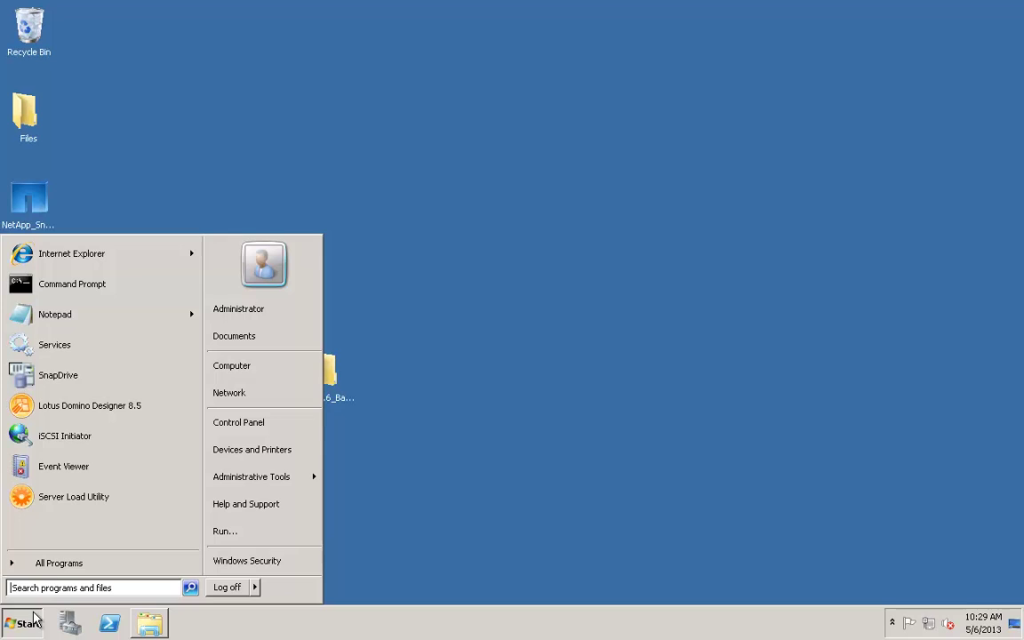
click(55, 560)
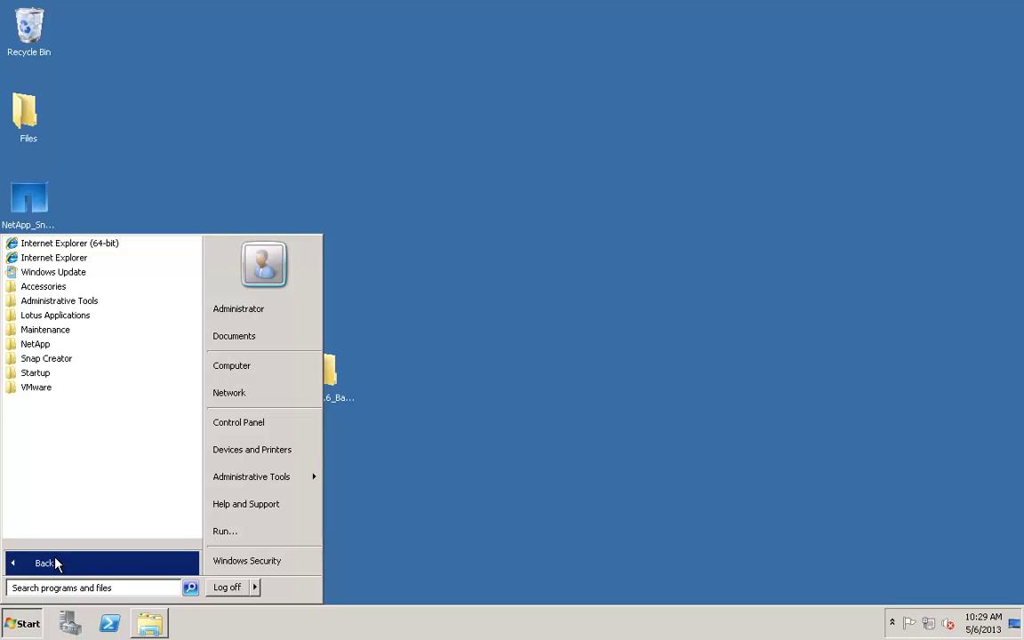
click(58, 360)
click(62, 377)
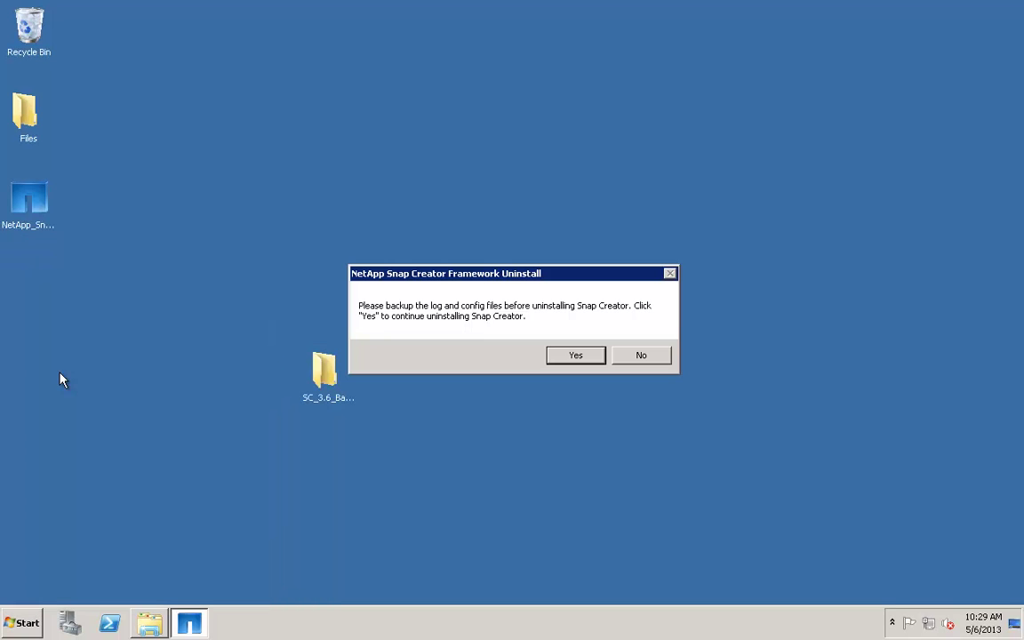
click(587, 358)
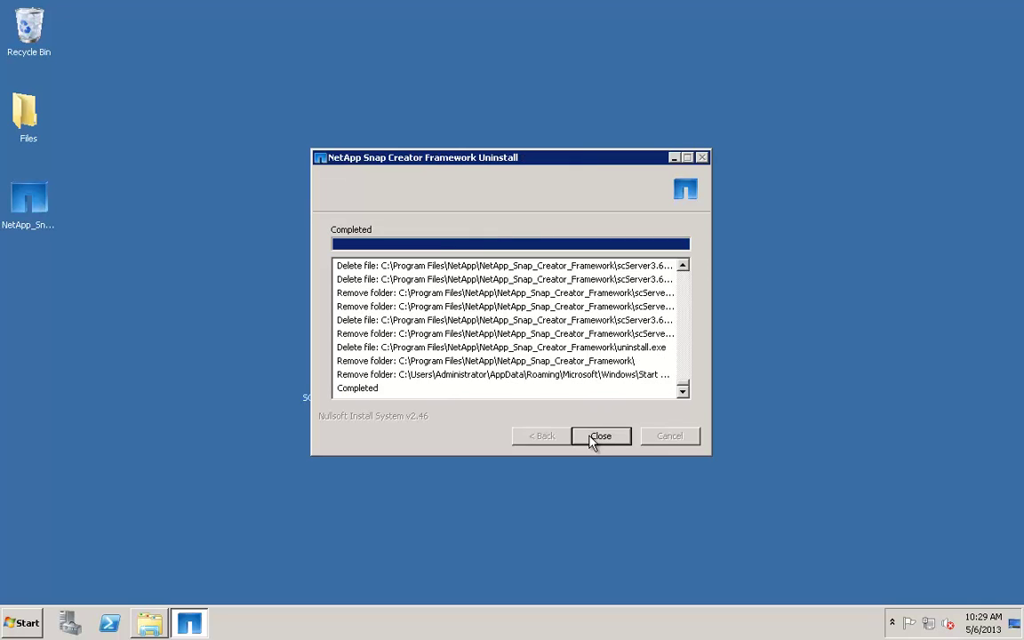
click(593, 437)
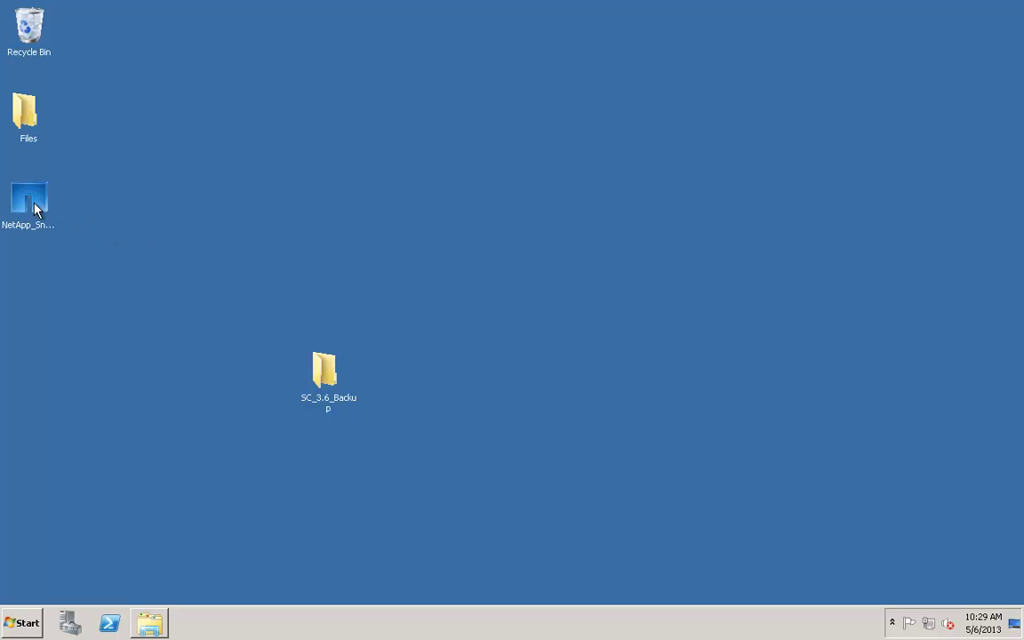
- Launch the NetApp_Snap_Creator_Framework4.0.0-Windows64 desktop installer and allow it past the security warning
mouse_move(35, 206)
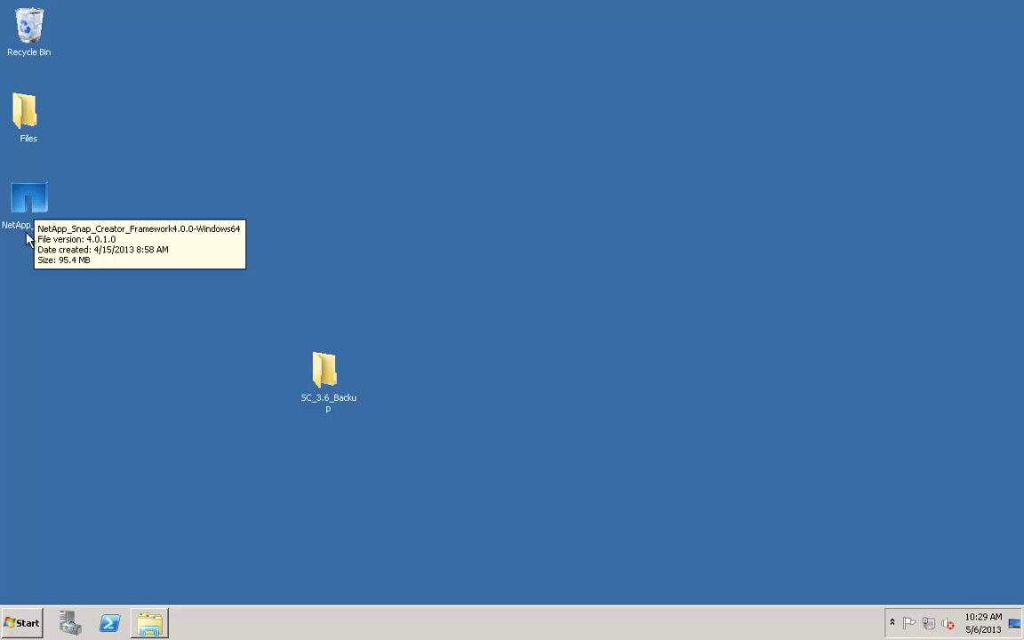
click(34, 211)
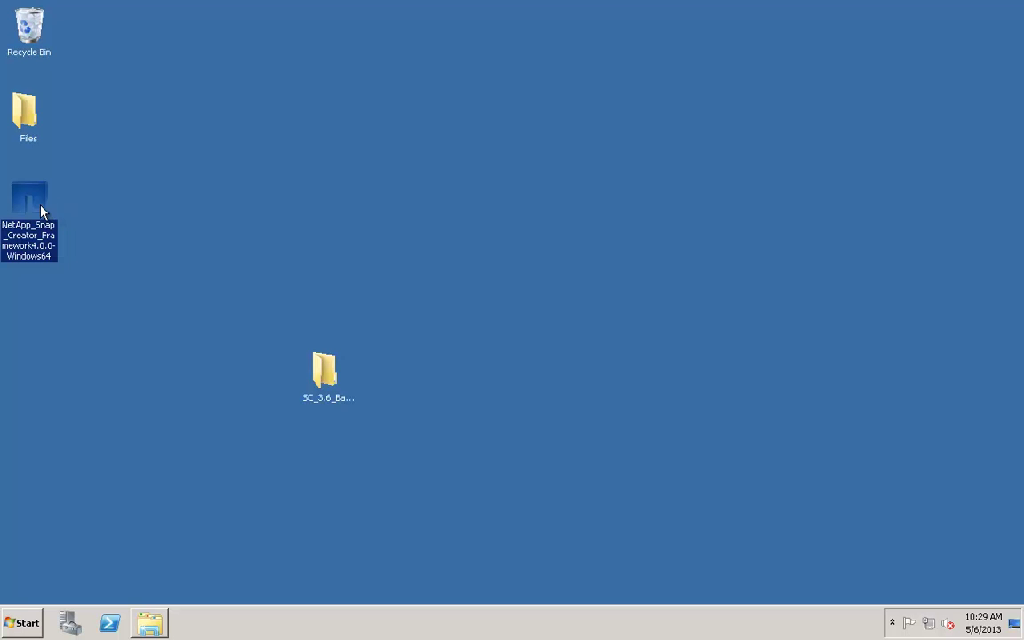
double_click(37, 208)
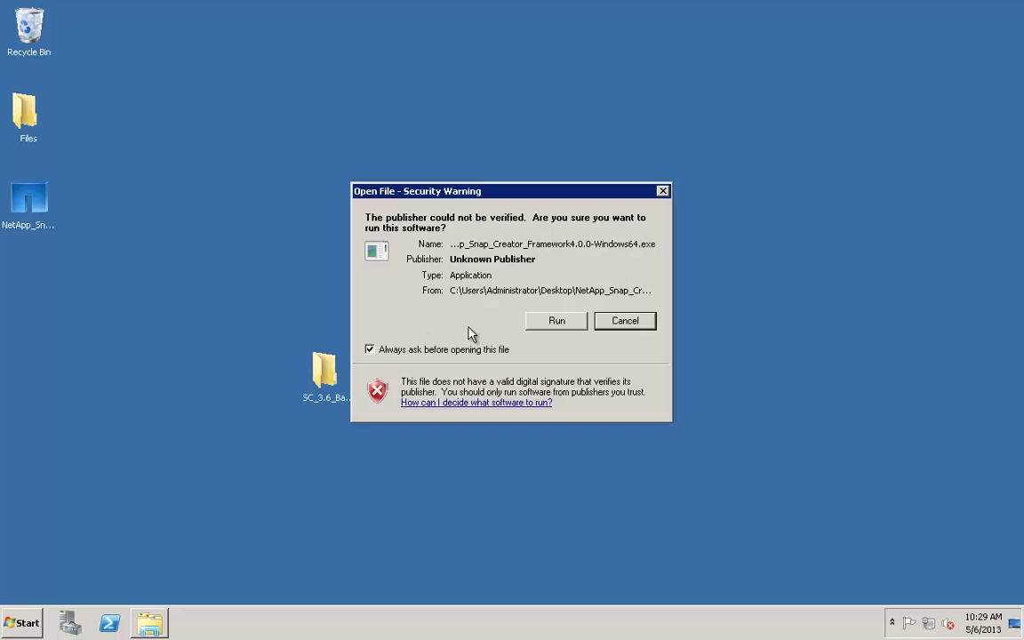
click(553, 320)
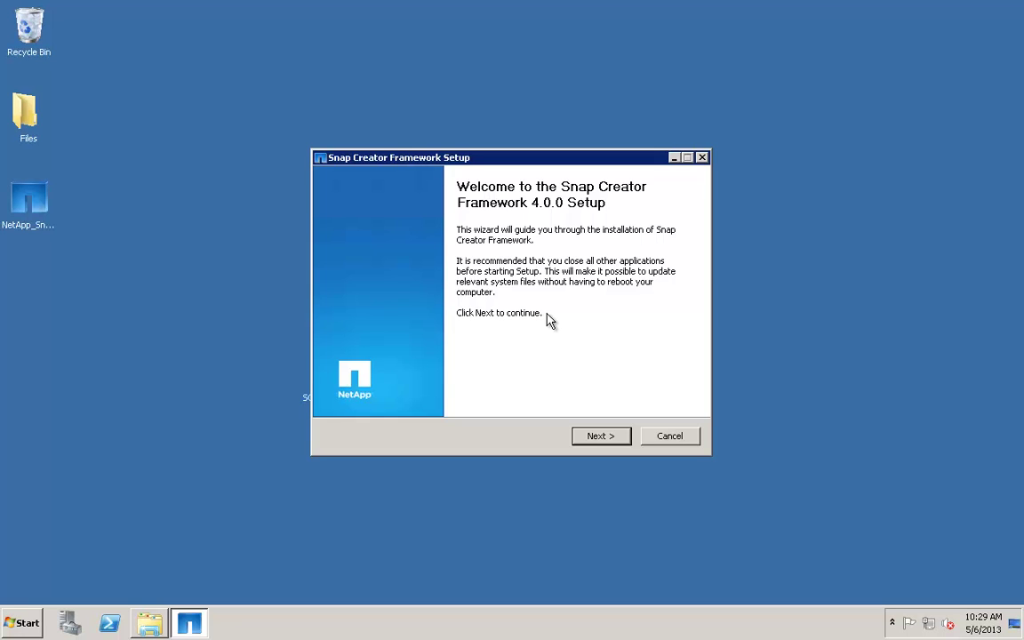
- Accept the EULA and select Agent and Server, both started as Windows services
click(605, 438)
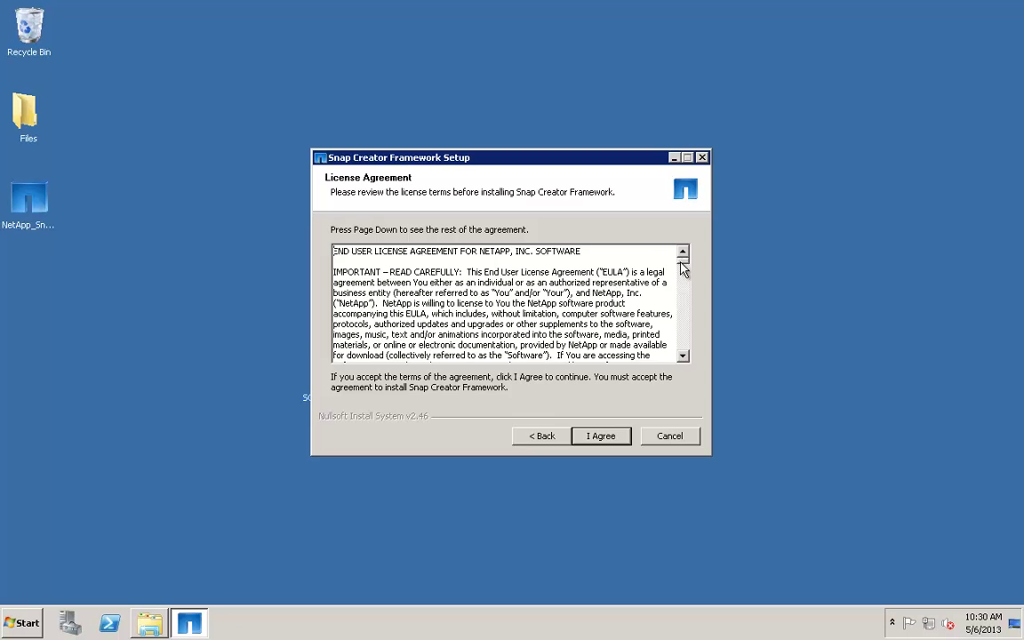
drag(683, 270, 679, 381)
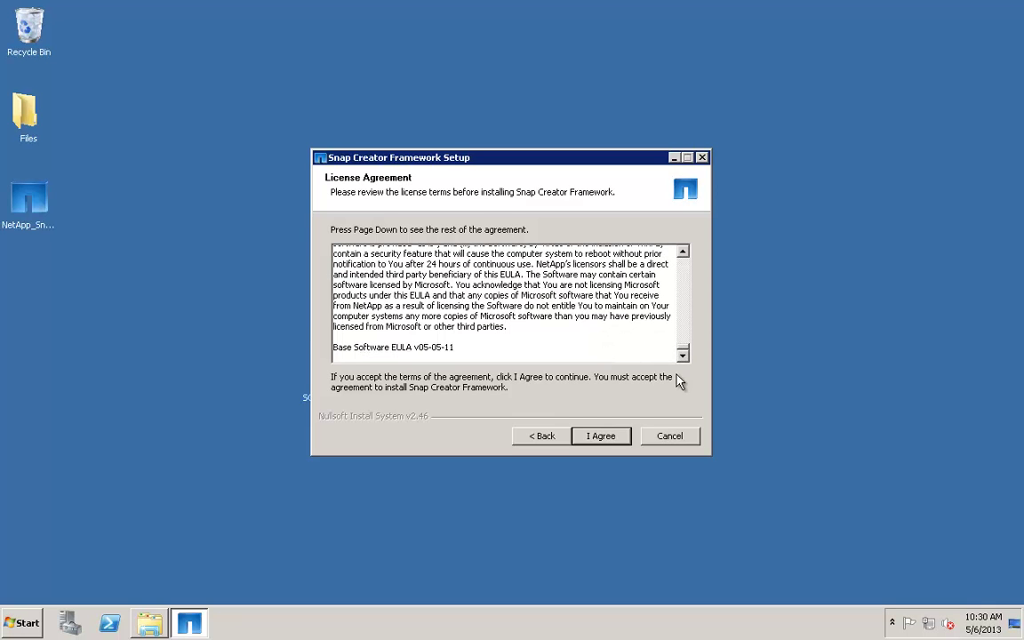
click(603, 439)
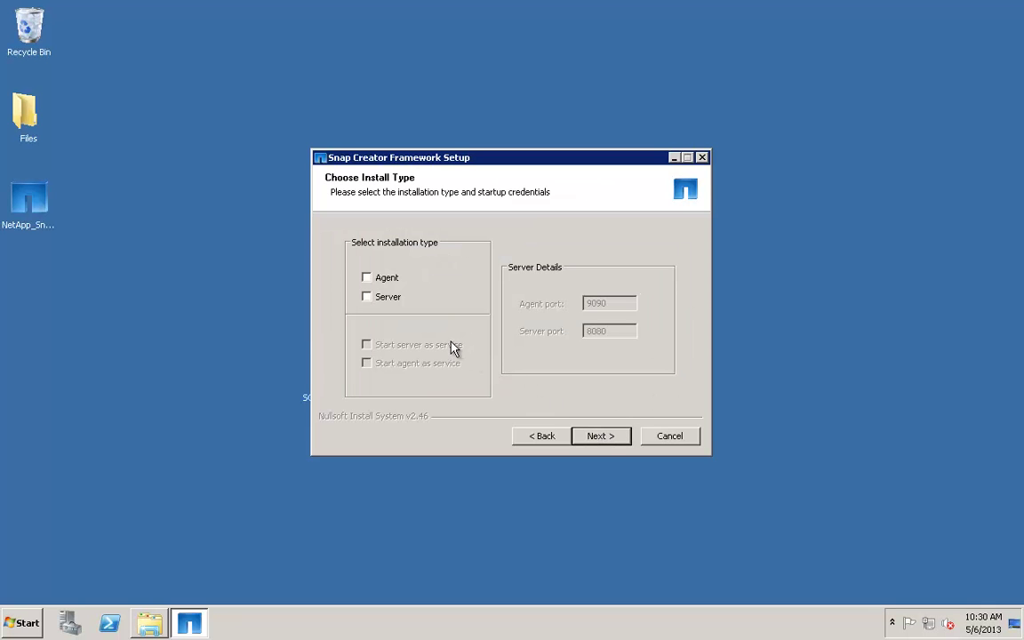
click(374, 280)
click(374, 301)
click(368, 350)
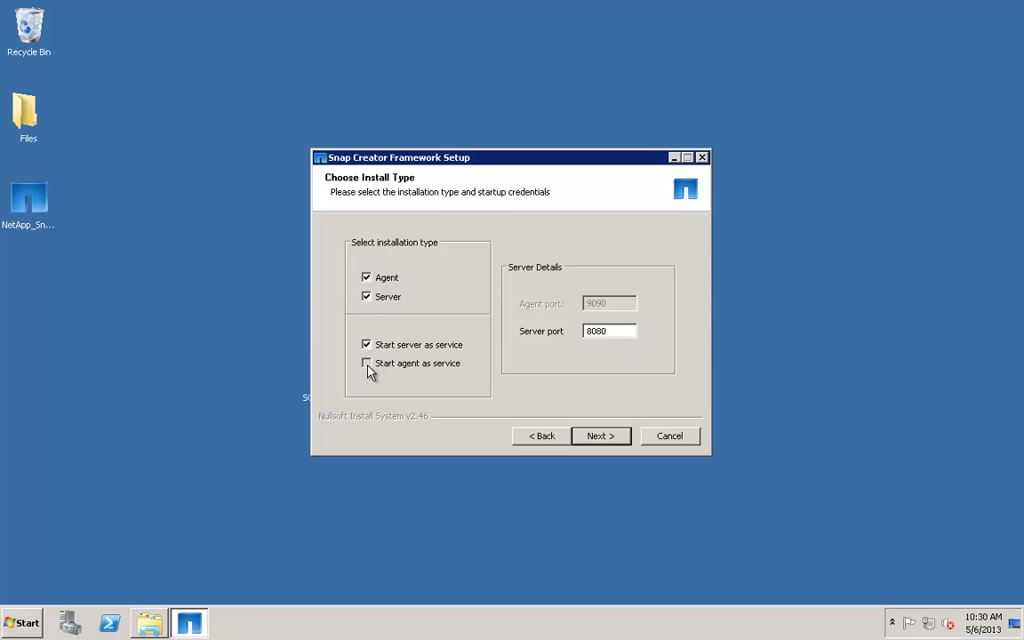
click(370, 370)
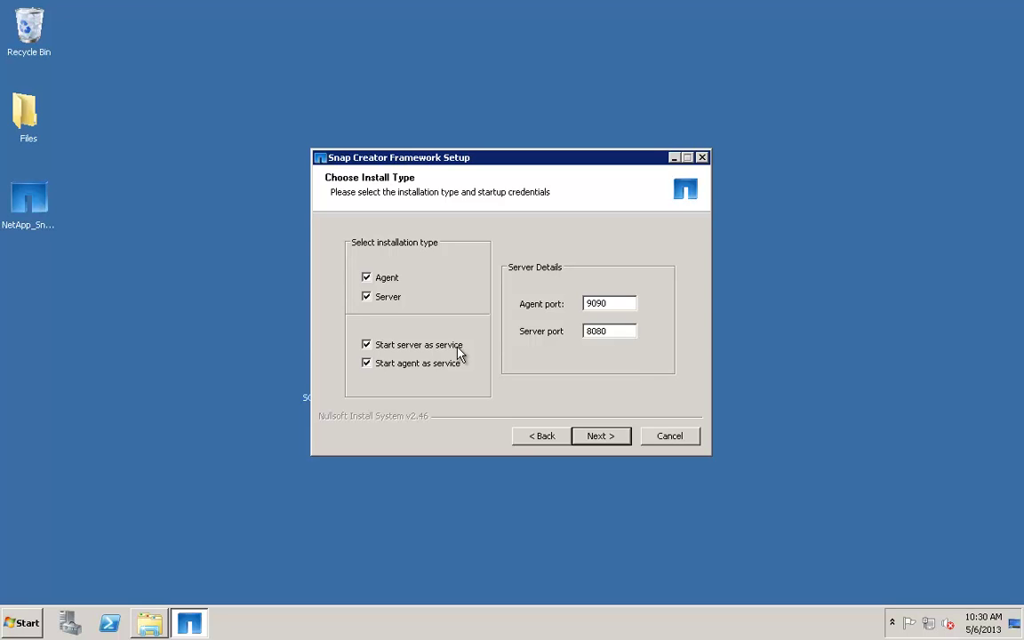
- Set the GUI user name to admin, enter and confirm the password, and enable the job monitor
click(609, 436)
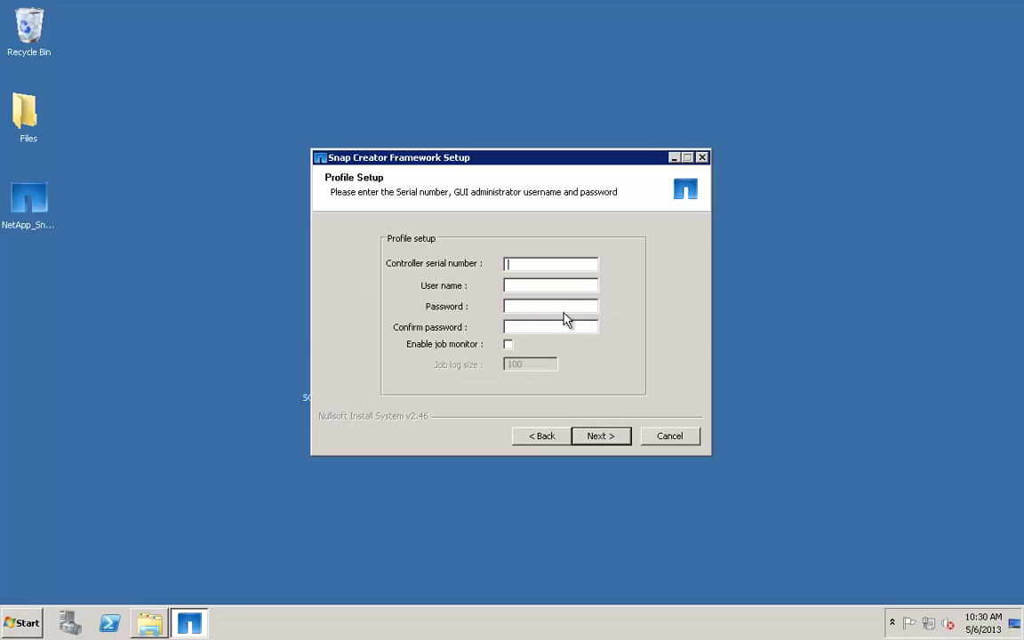
click(553, 283)
text(admin)
key(Tab)
text(netapp)
key(Tab)
text(netapp)
key(Tab)
key(space)
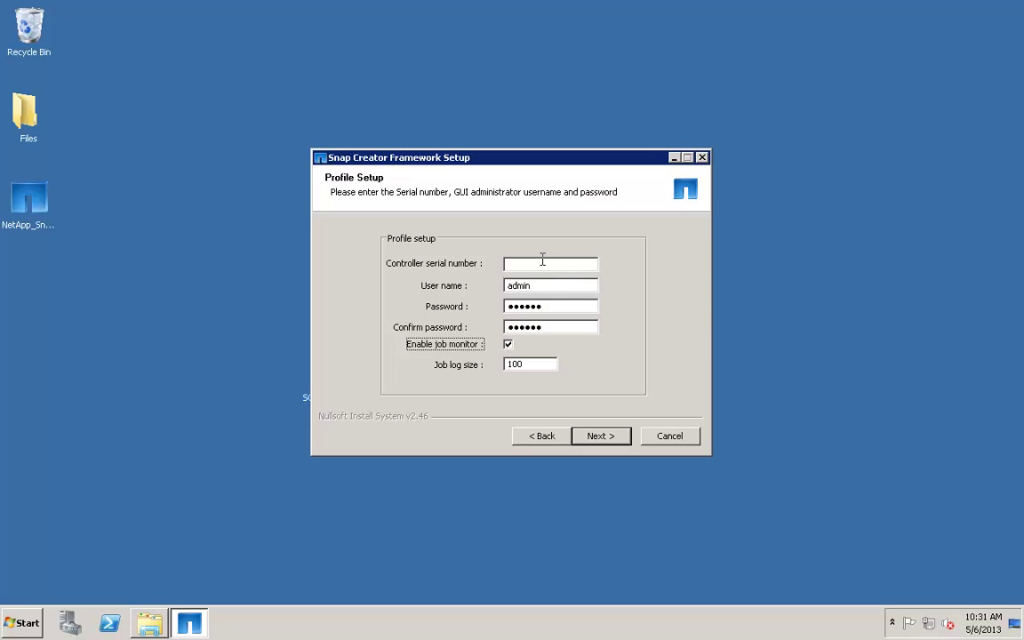
click(542, 259)
- Keep the default NetApp install folder, install Snap Creator 4.0.0 and finish the wizard
click(597, 436)
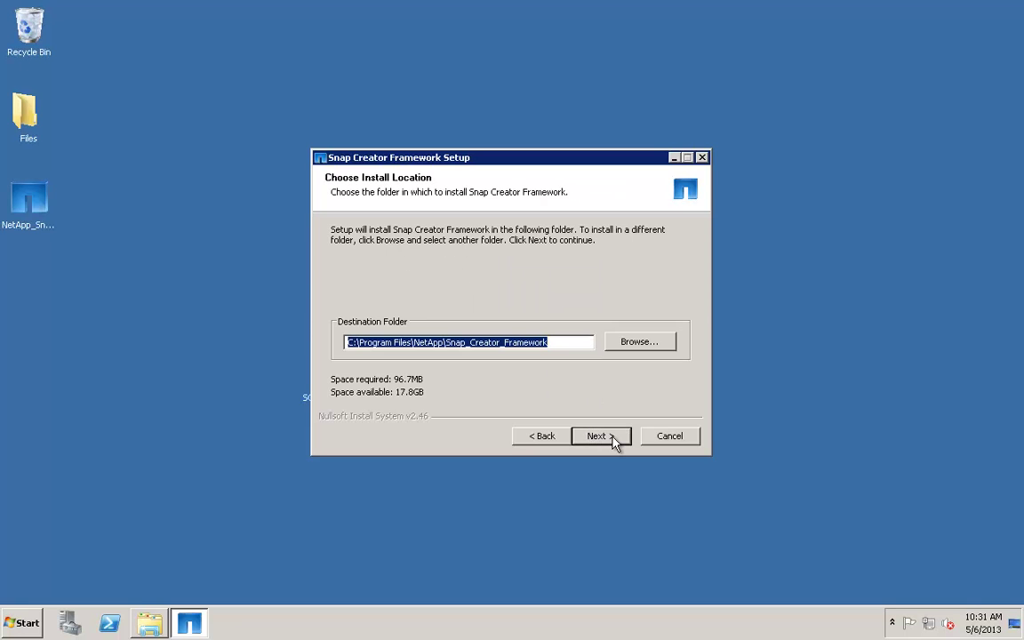
click(613, 439)
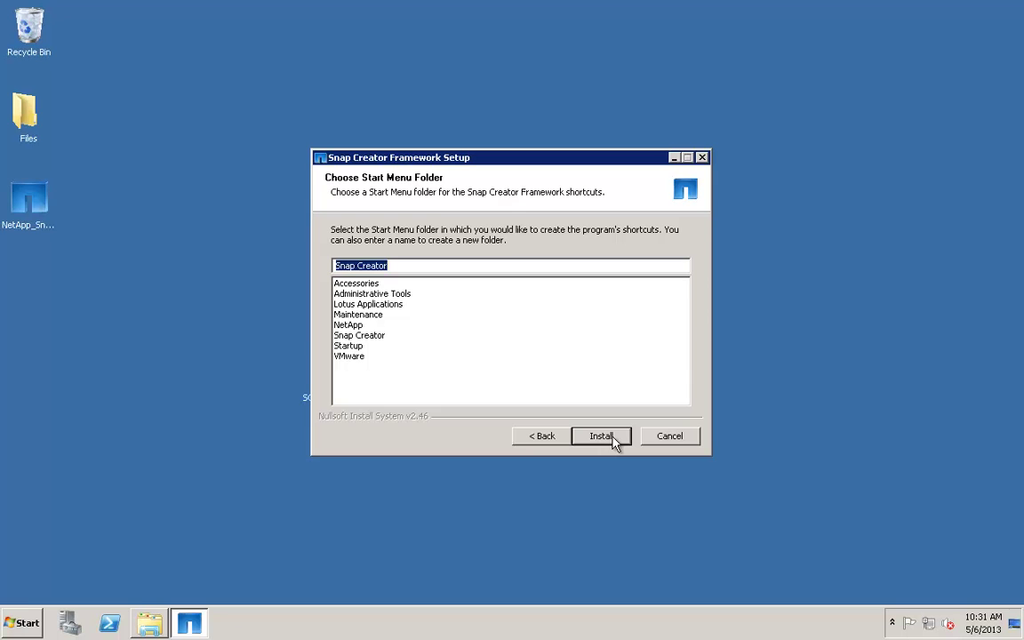
click(613, 441)
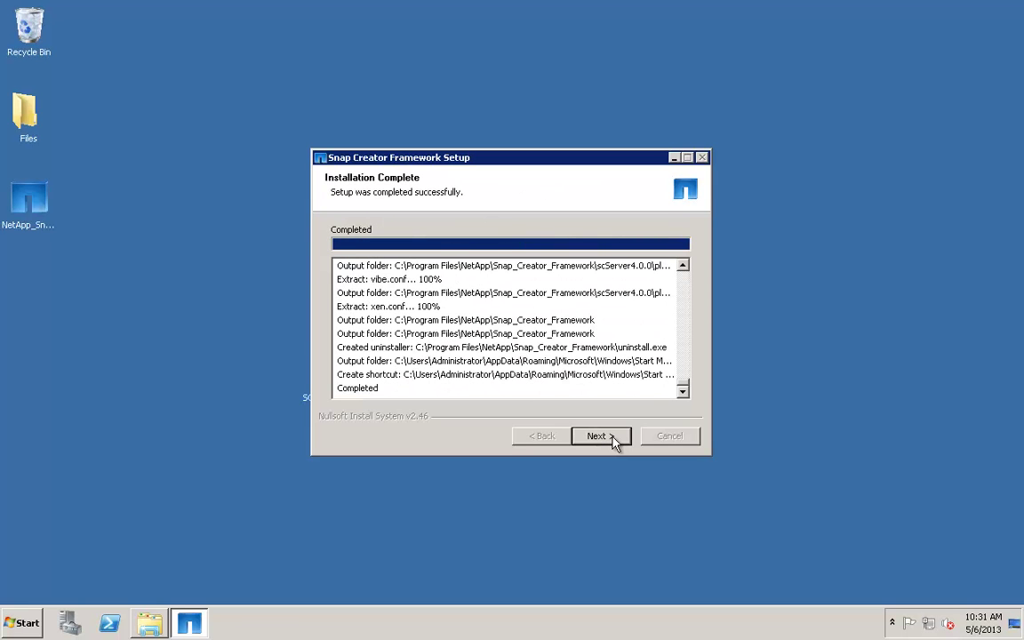
click(613, 439)
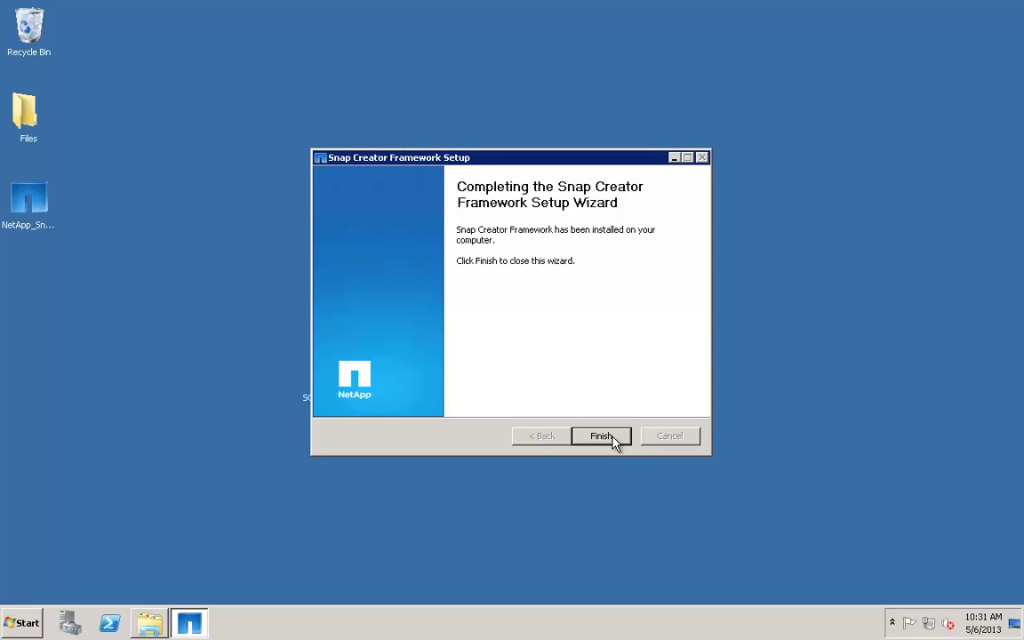
click(602, 437)
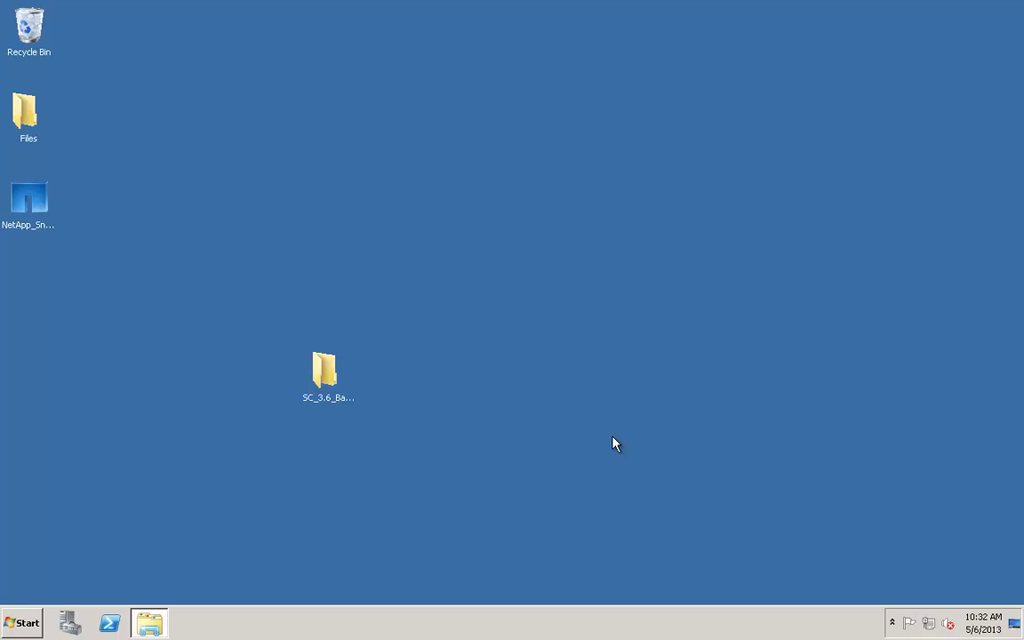
- Run sc stop snapcreatorserverservice in Command Prompt, then reopen the SC_3.6_Backup folder
click(22, 622)
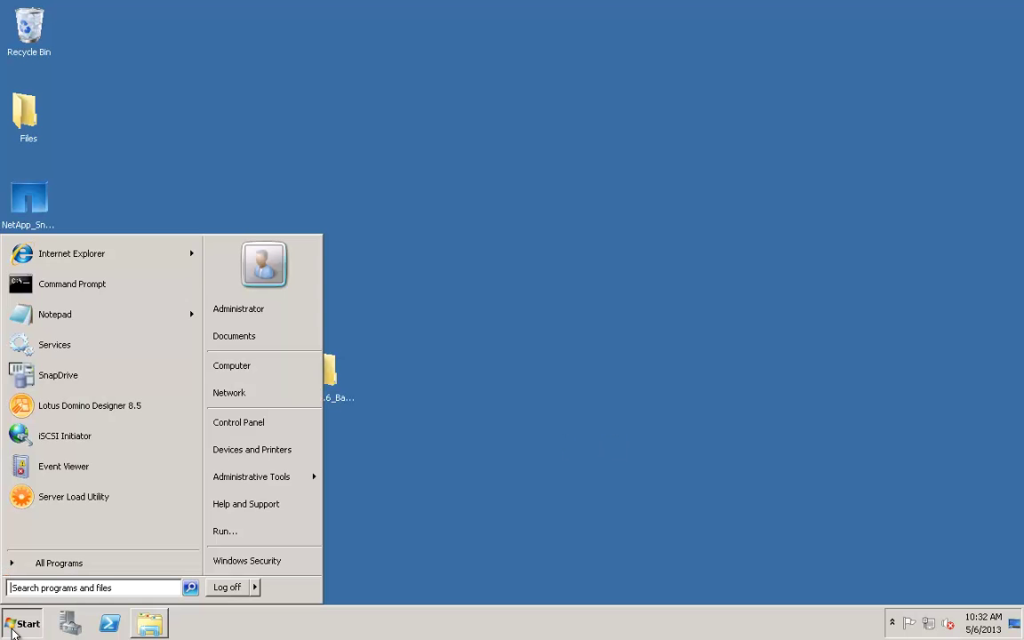
click(106, 291)
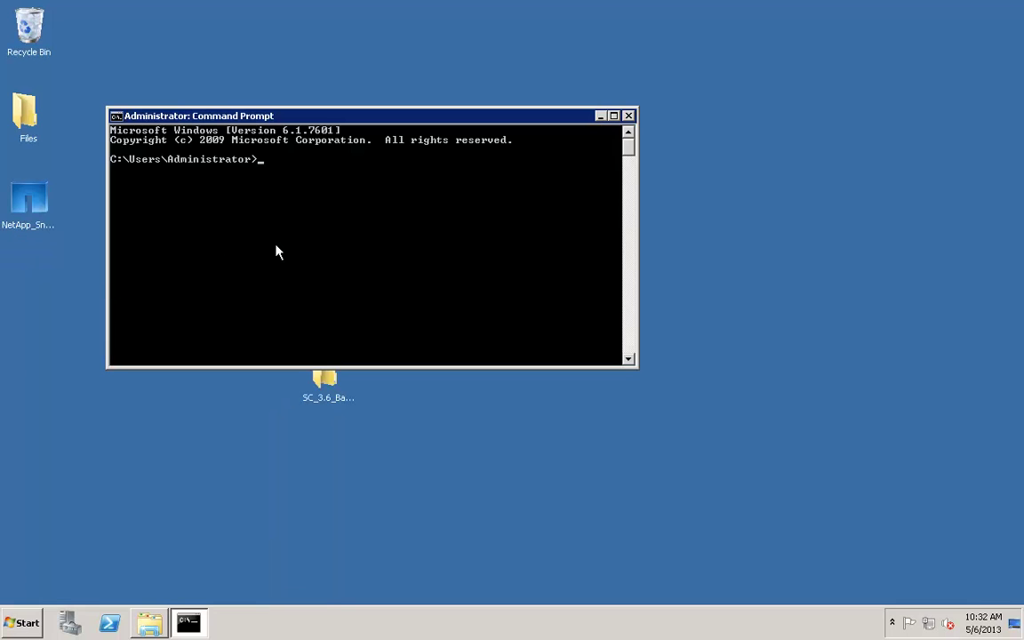
text(sc stop snapcreatorserverservic)
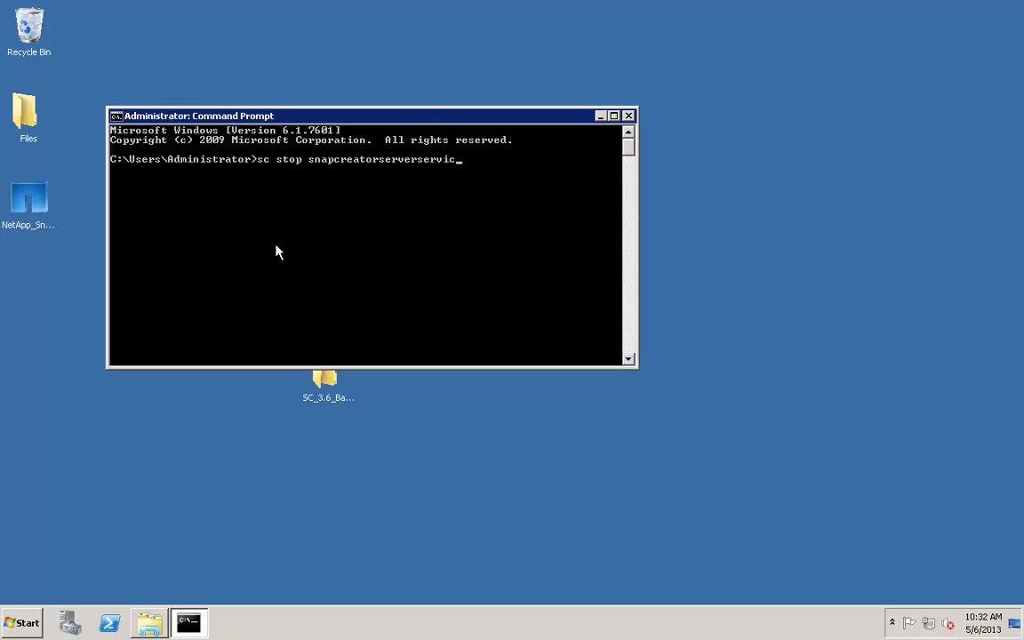
text(e)
key(Return)
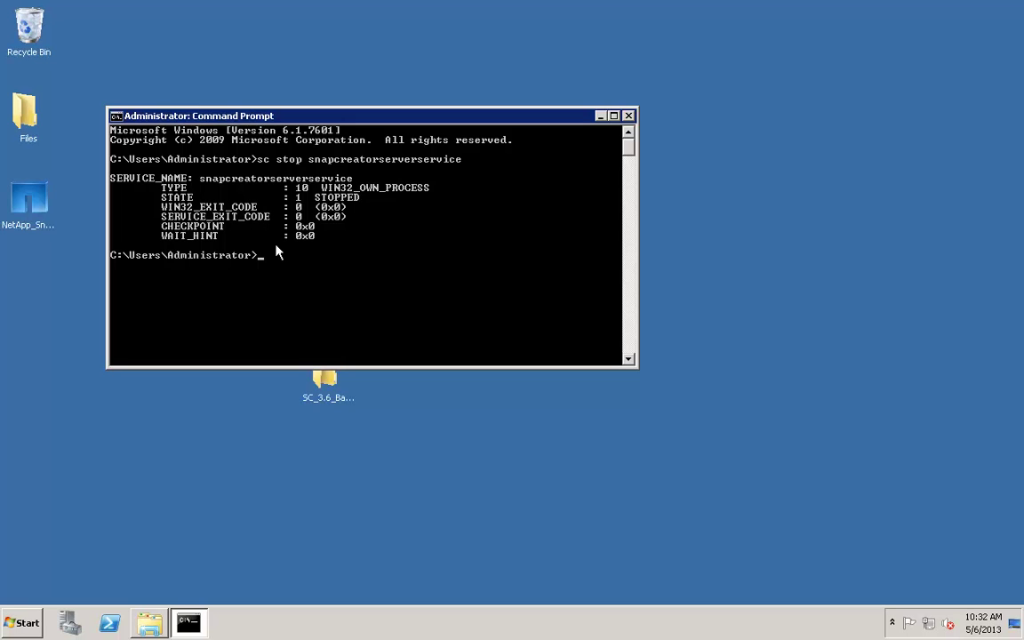
double_click(322, 394)
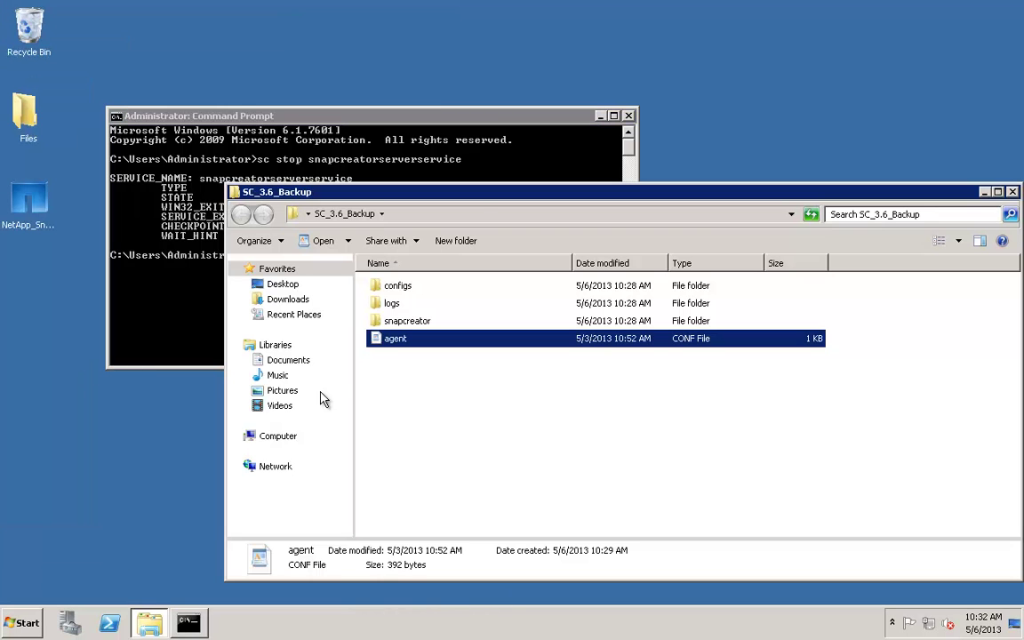
- Dock SC_3.6_Backup left and open the scServer4.0.0 engine folder in a second window on the right
drag(475, 195, 0, 178)
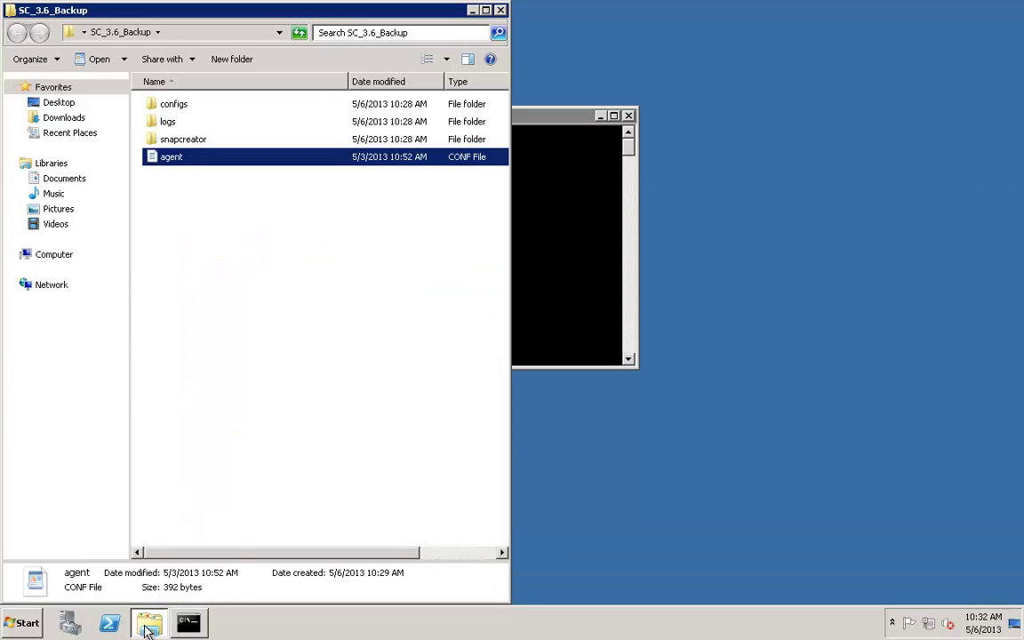
right_click(149, 622)
click(127, 552)
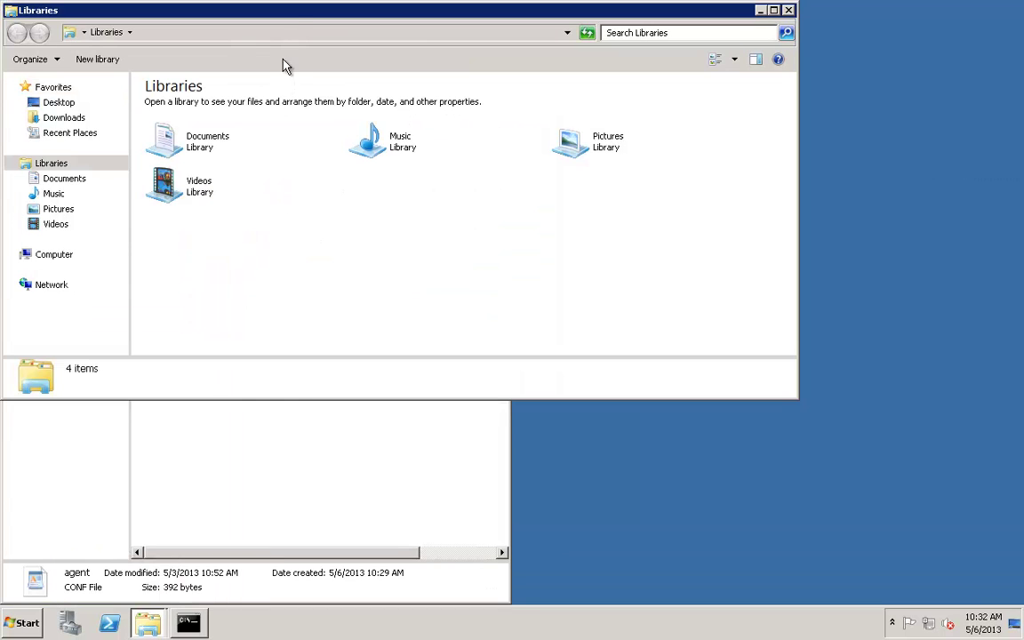
drag(286, 18, 1023, 222)
click(569, 255)
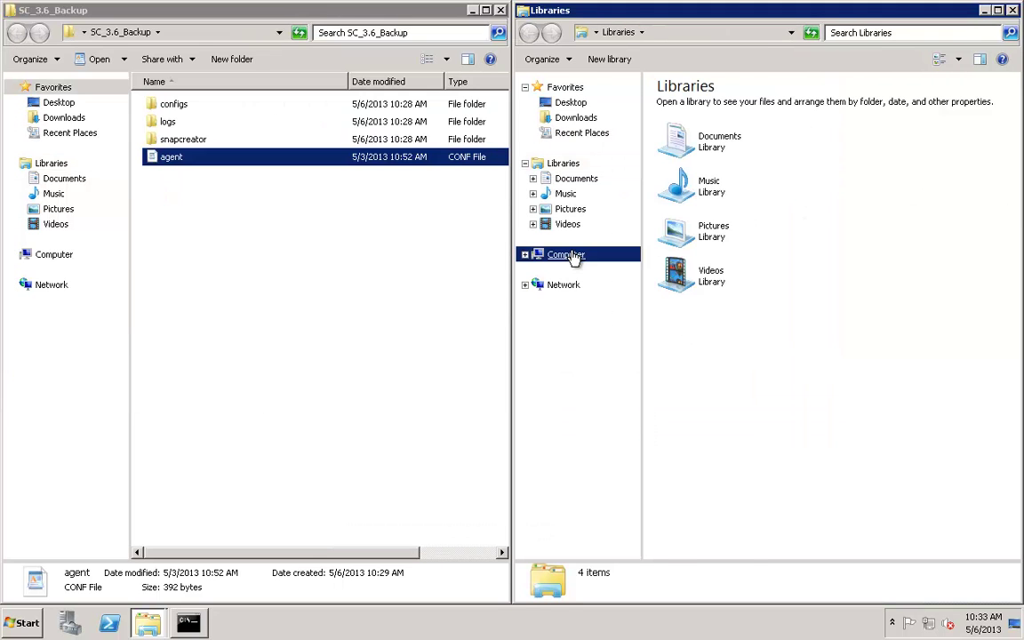
double_click(745, 107)
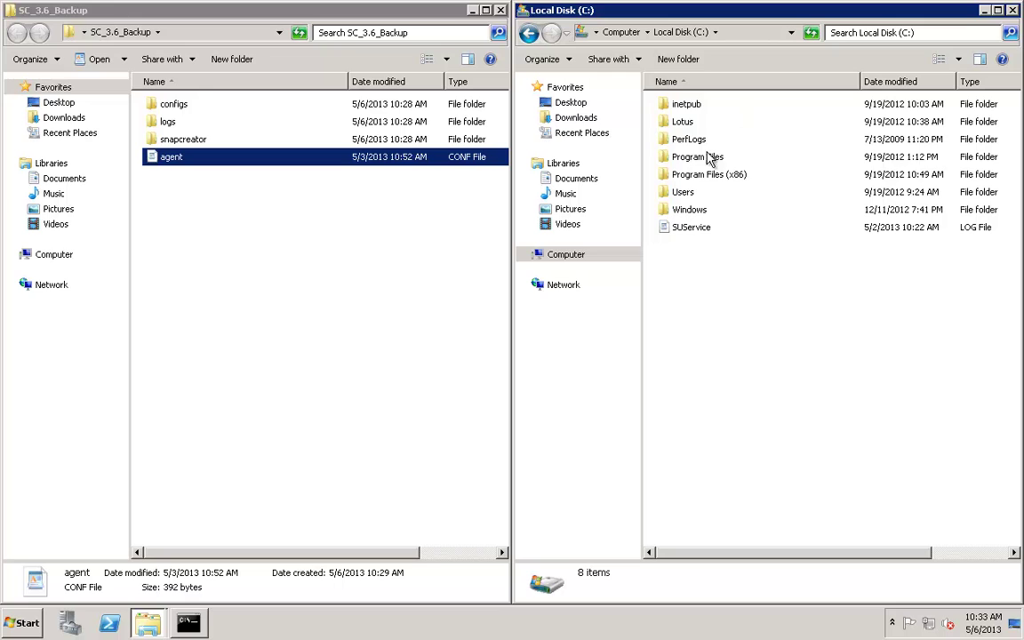
double_click(706, 222)
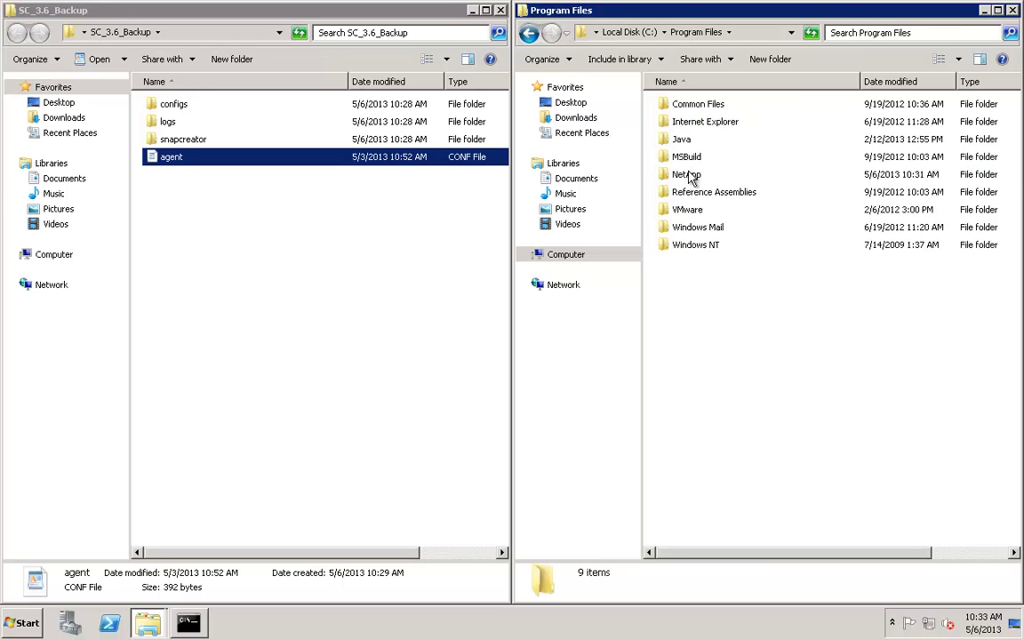
double_click(689, 175)
double_click(704, 105)
double_click(702, 106)
click(696, 122)
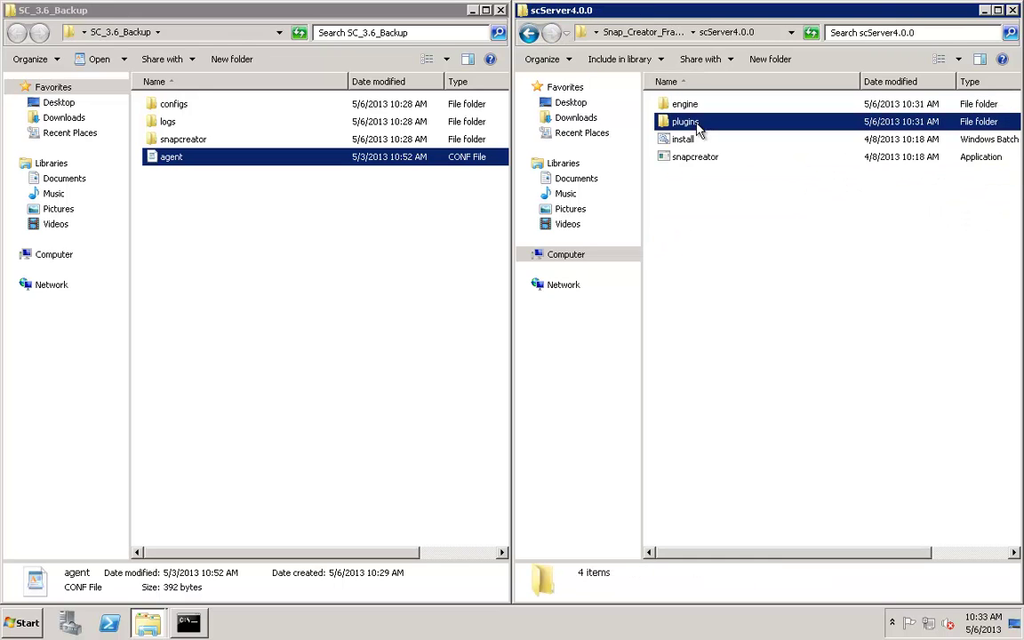
double_click(691, 105)
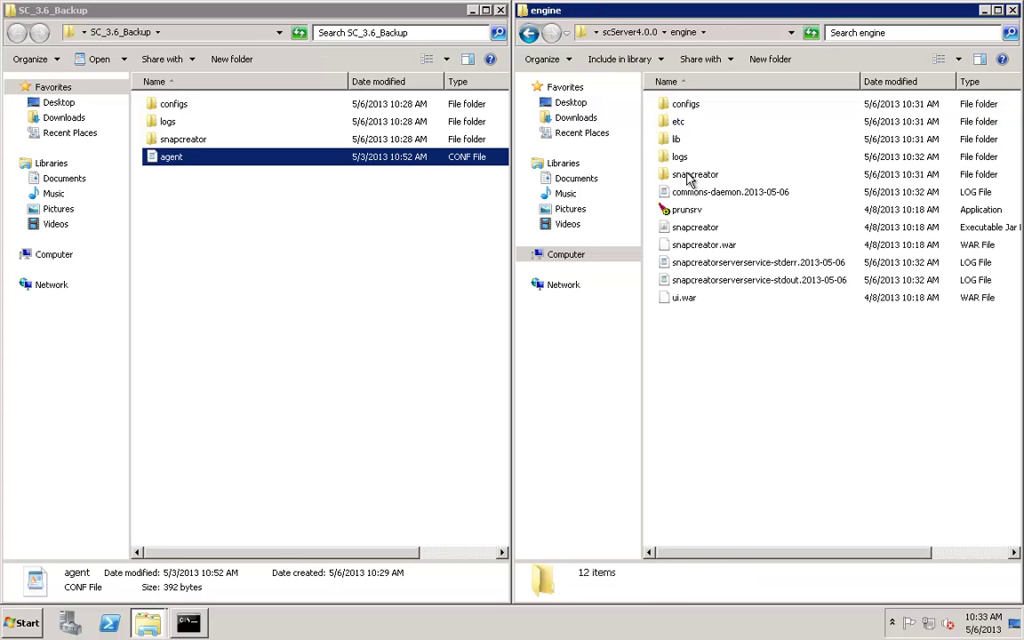
- Delete engine's new snapcreator folder and copy in the backed-up configs, logs and snapcreator, merging
click(691, 175)
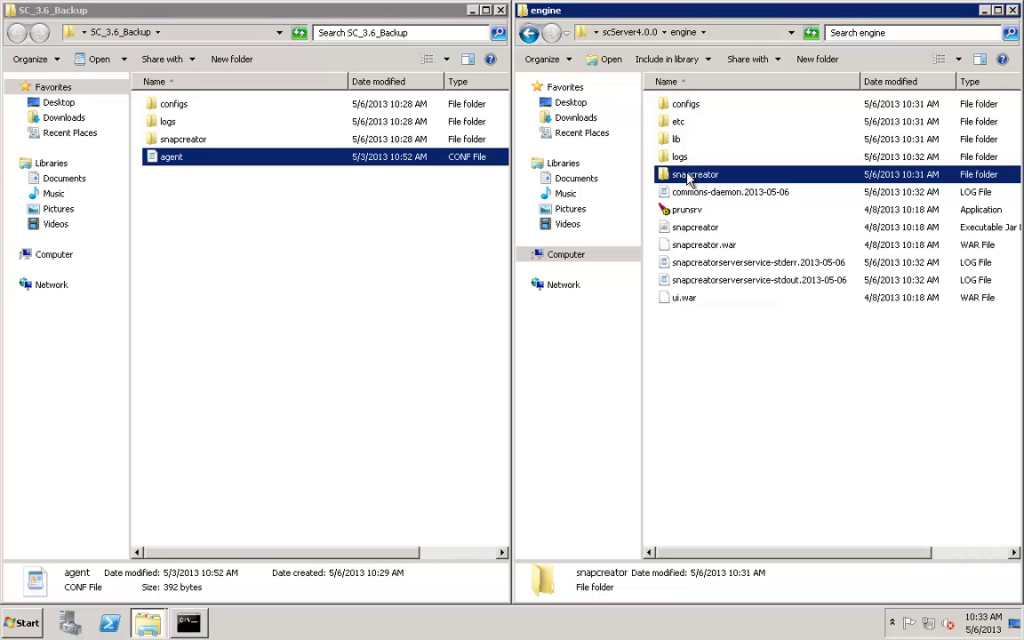
key(Delete)
key(Return)
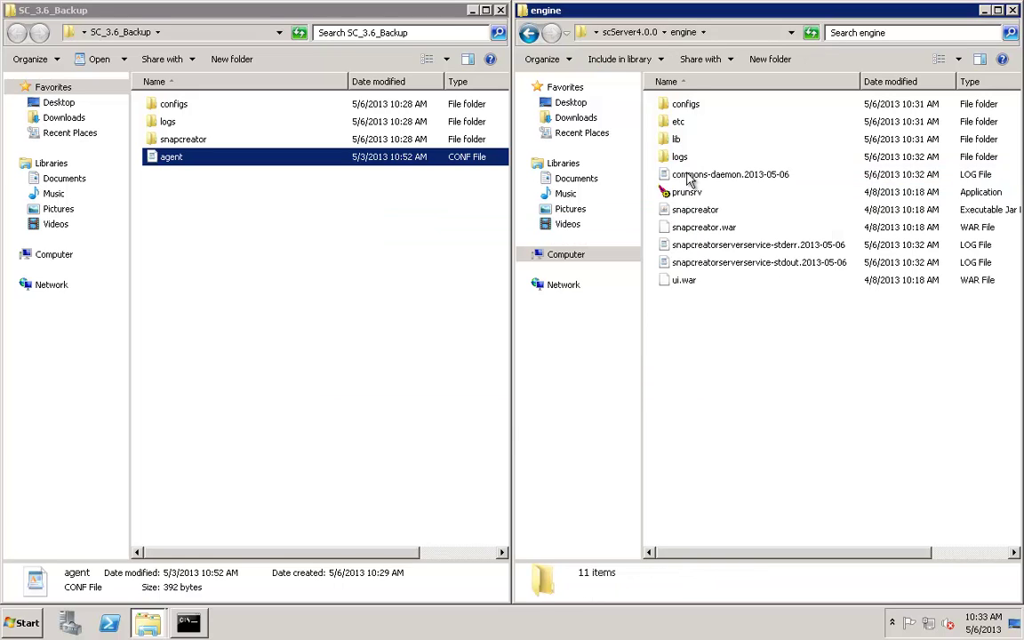
click(172, 139)
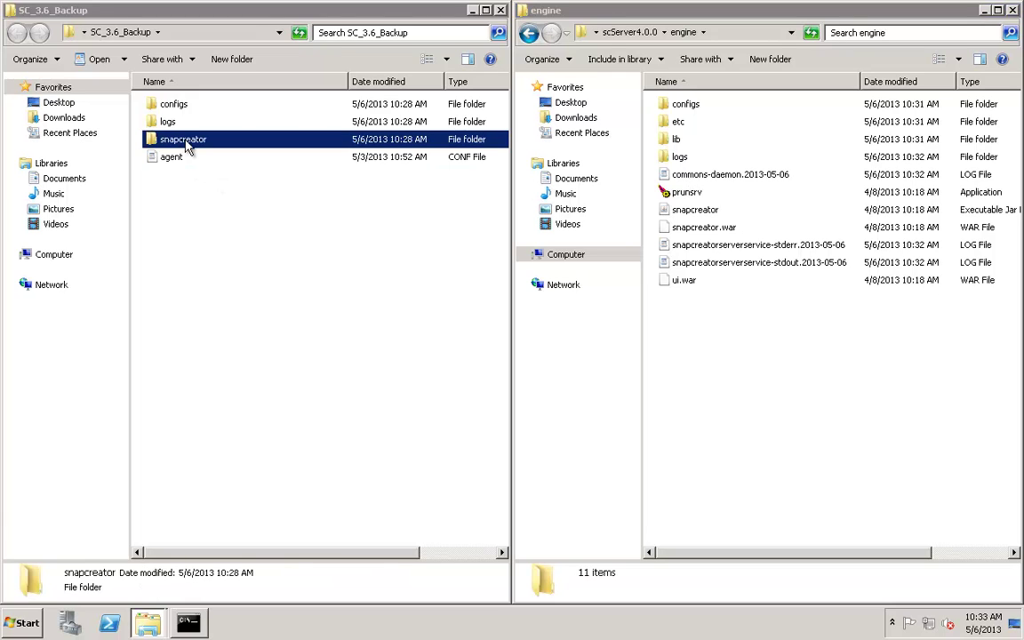
shift+click(173, 107)
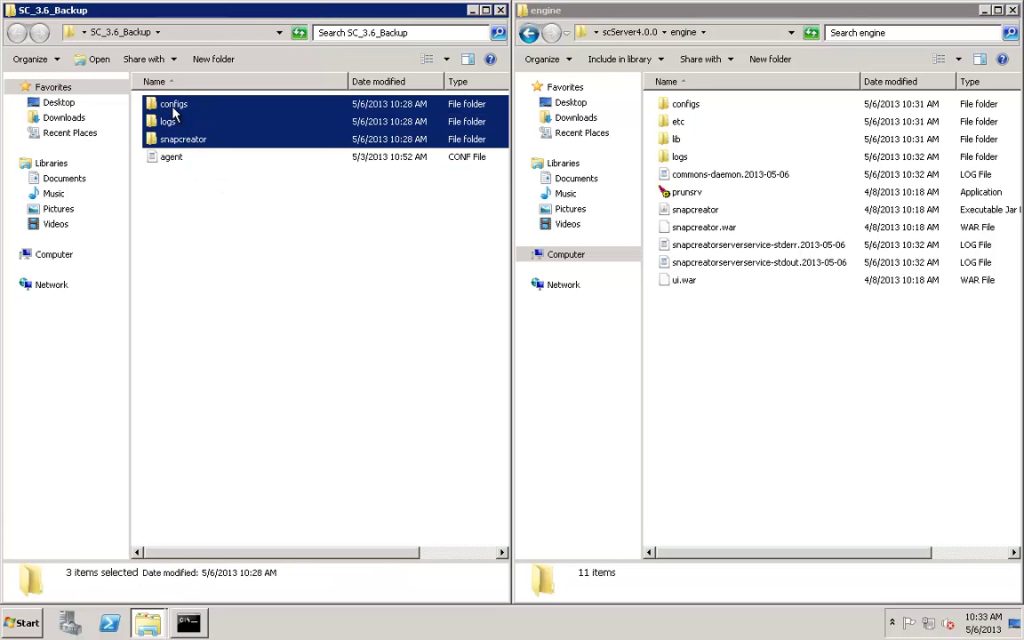
drag(174, 107, 713, 340)
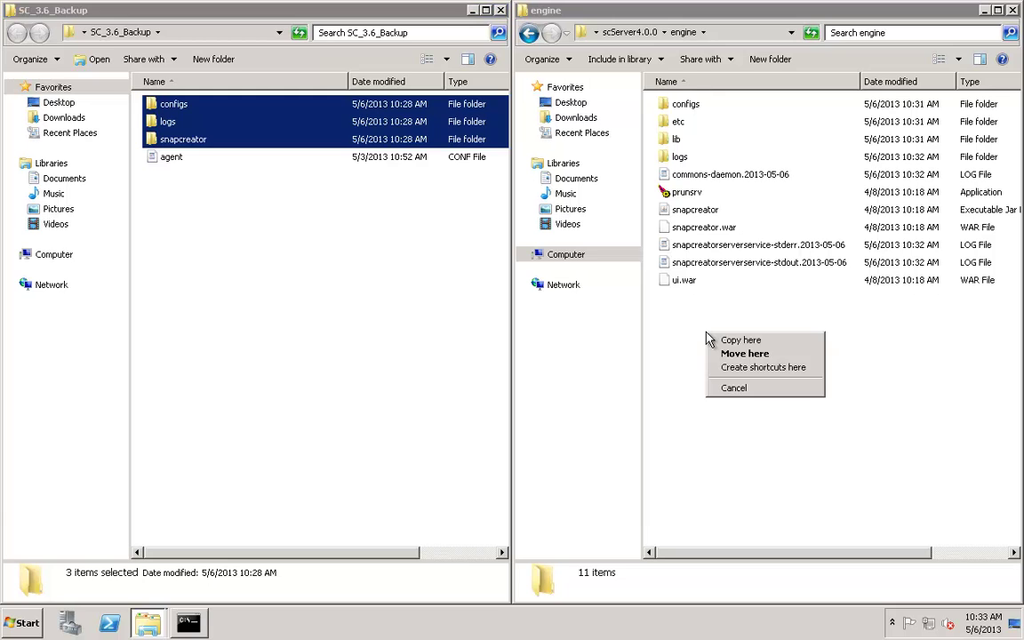
click(716, 343)
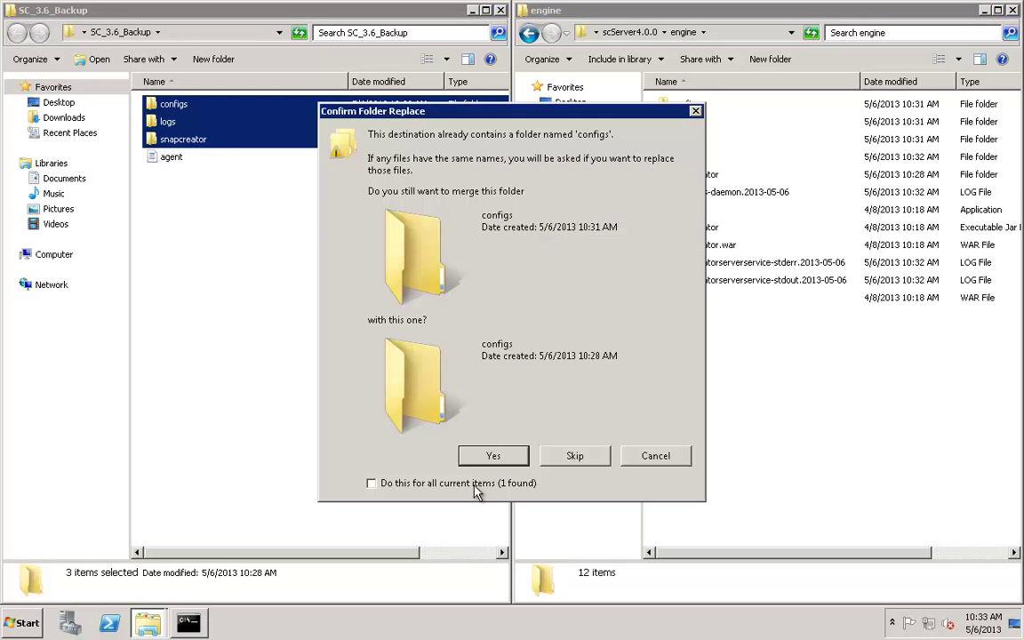
click(490, 456)
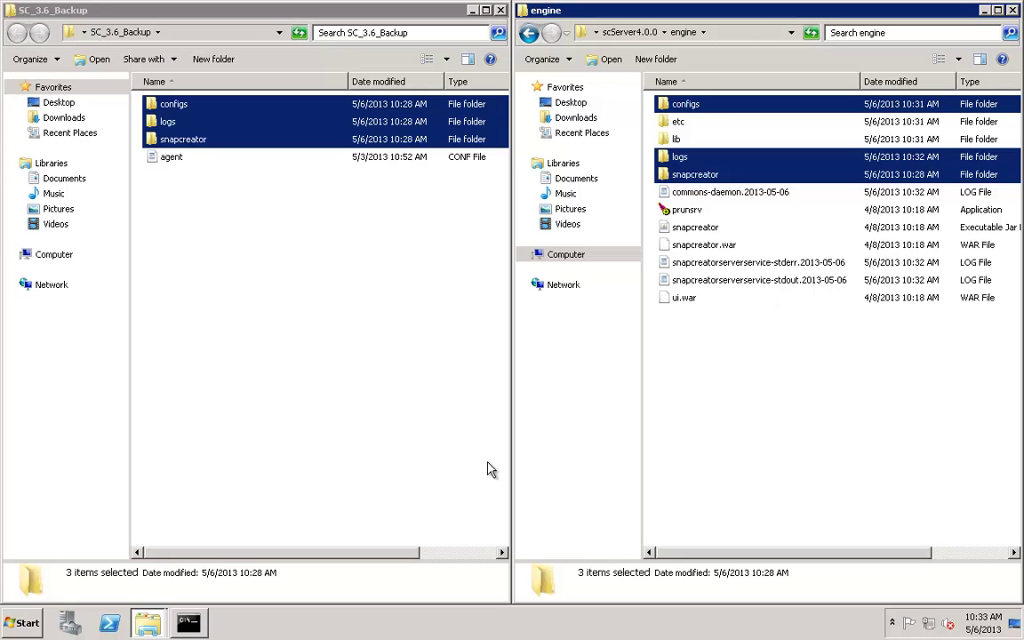
click(715, 393)
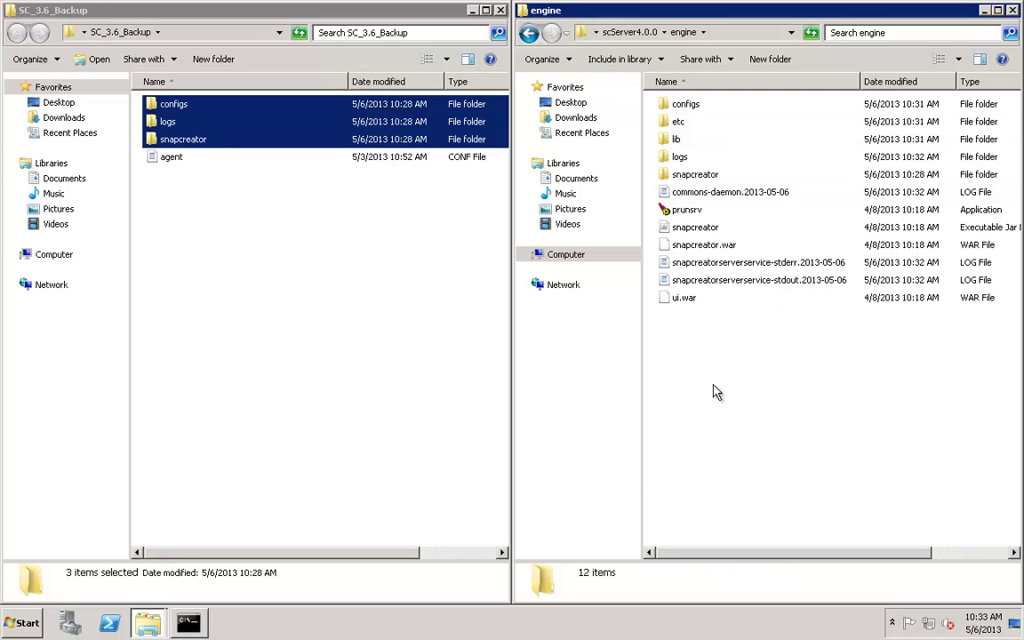
- Copy the backed-up agent file into scAgent4.0.0\config, replacing the existing agent.conf
click(528, 36)
click(529, 35)
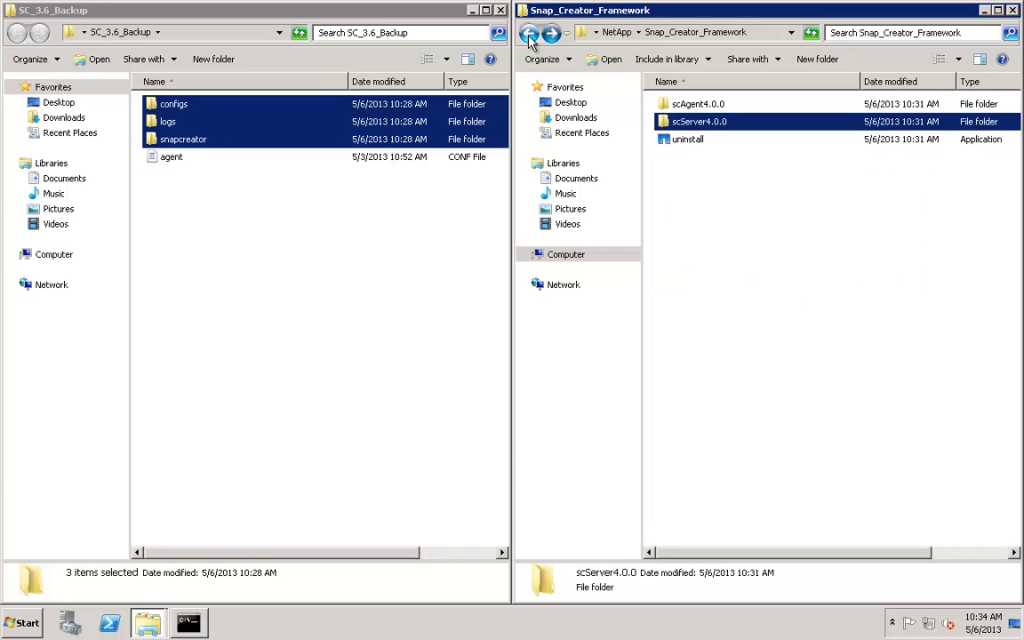
double_click(692, 105)
click(697, 107)
double_click(698, 106)
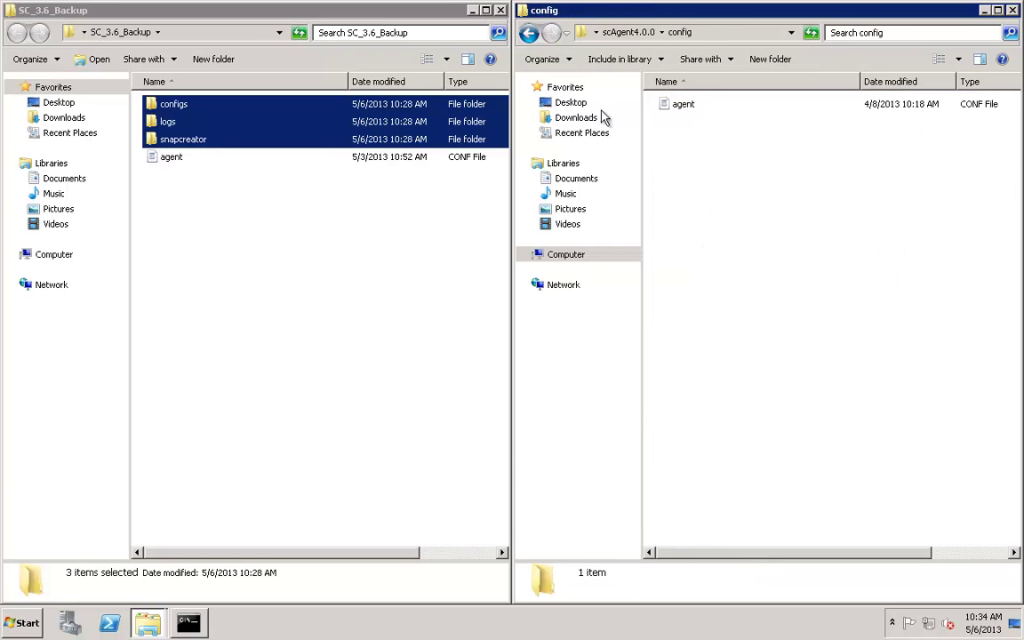
click(171, 157)
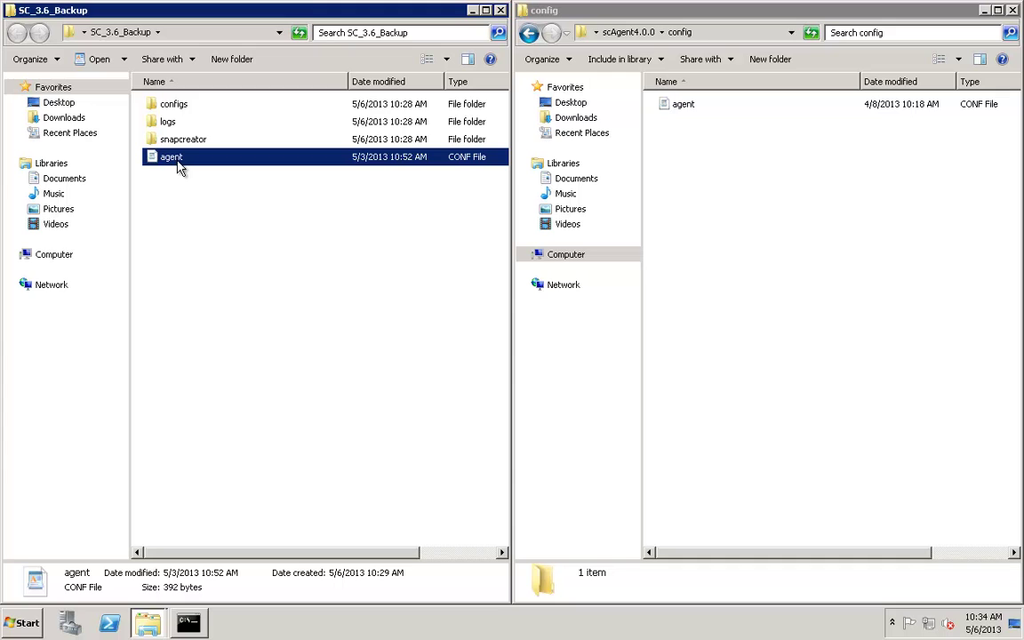
drag(178, 167, 720, 185)
click(721, 185)
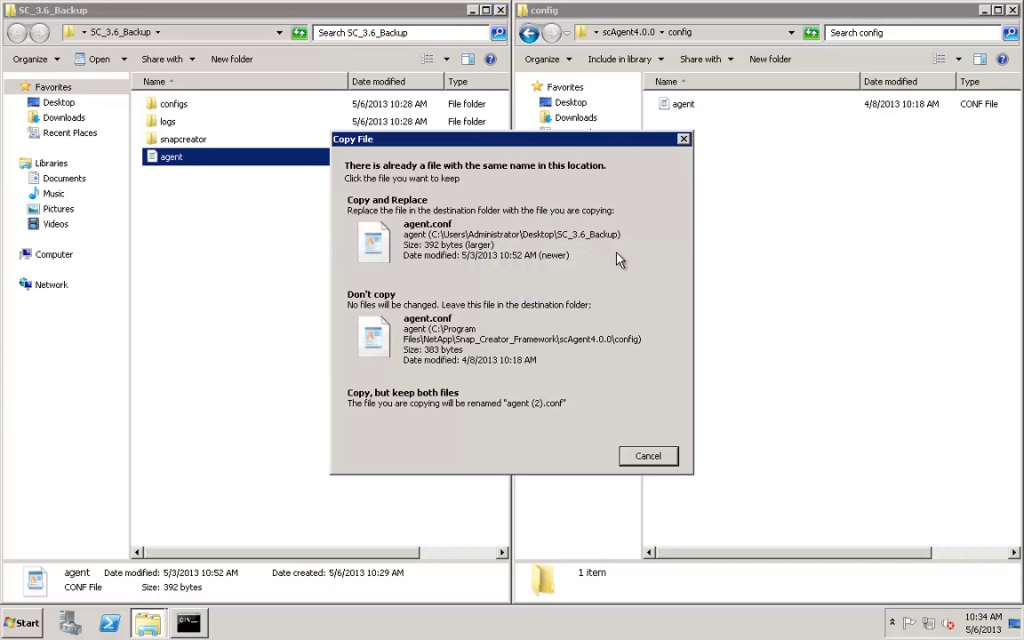
click(475, 238)
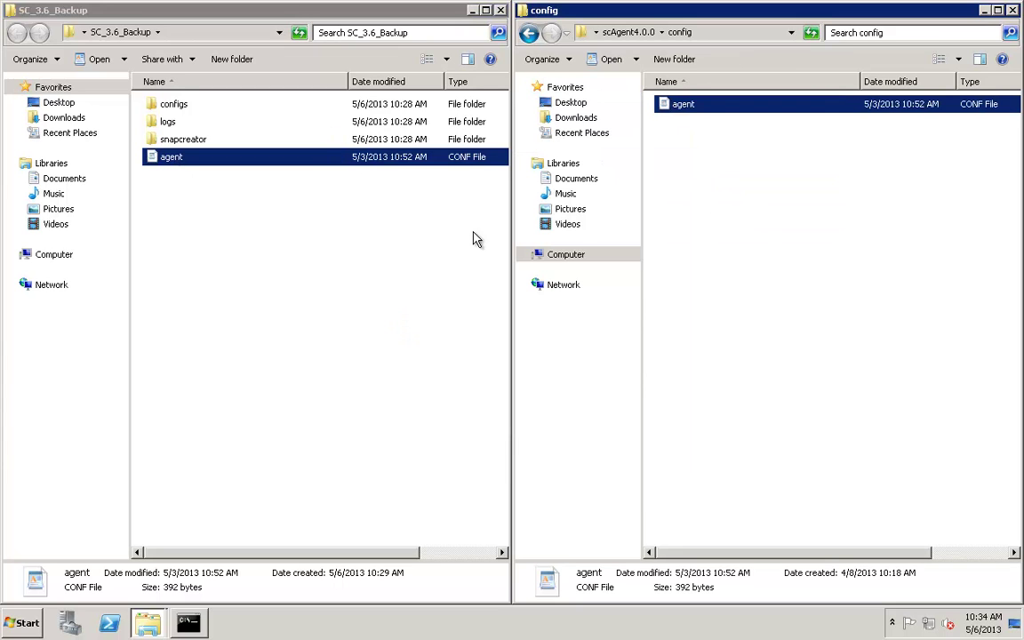
- Return to the Snap_Creator_Framework folder and close that Explorer window
click(529, 33)
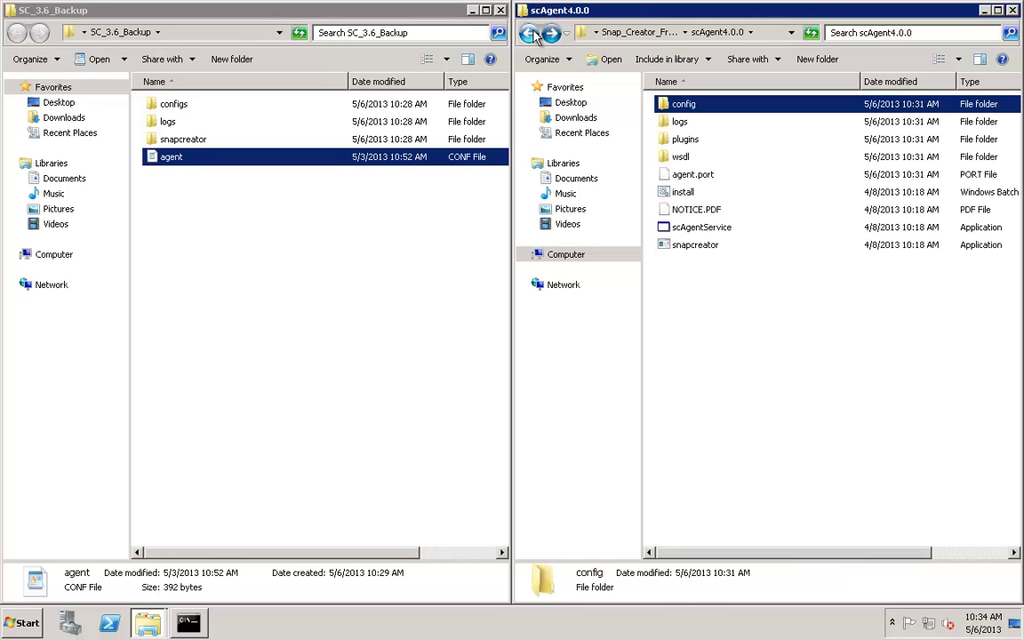
click(530, 33)
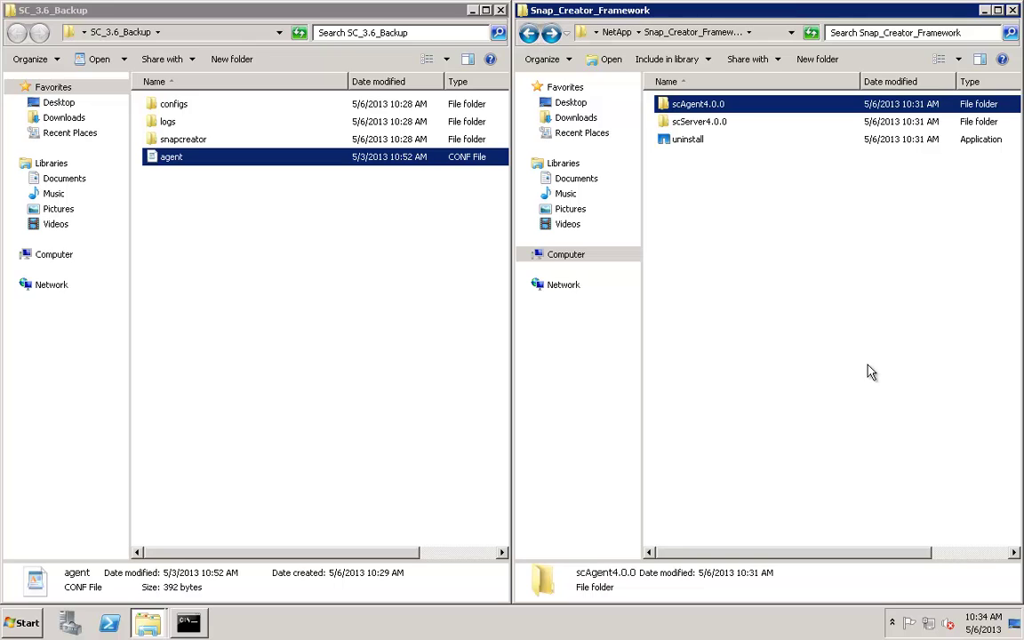
click(1013, 11)
- Close the backup window, change into c:\Program Files\NetApp\Snap_Creator_Framework\scServer4.0.0\engine, and list it with dir
key(alt+F4)
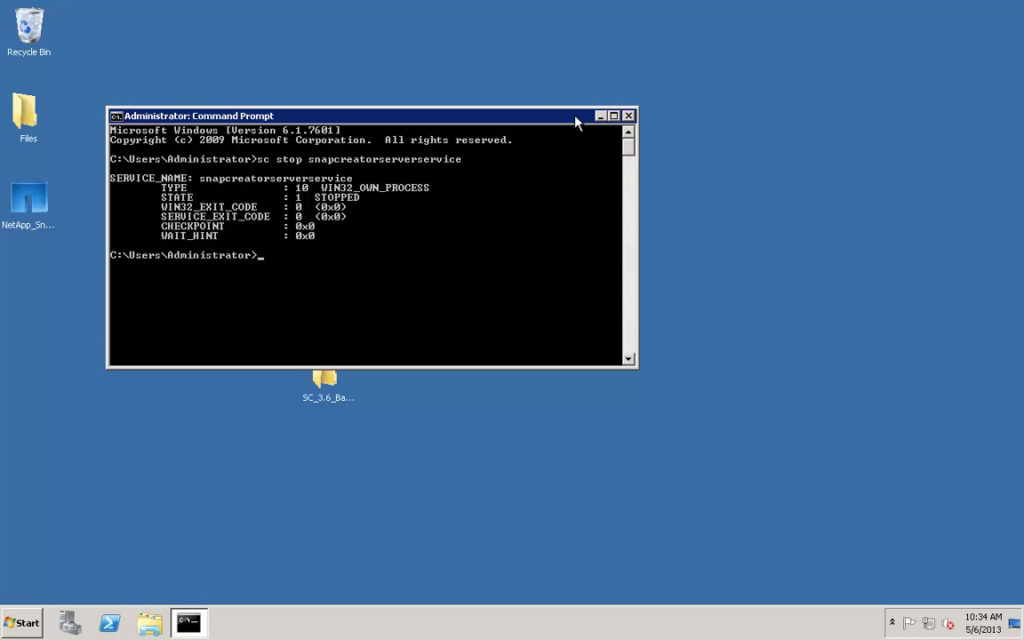
text(cd "c:\P)
key(Tab)
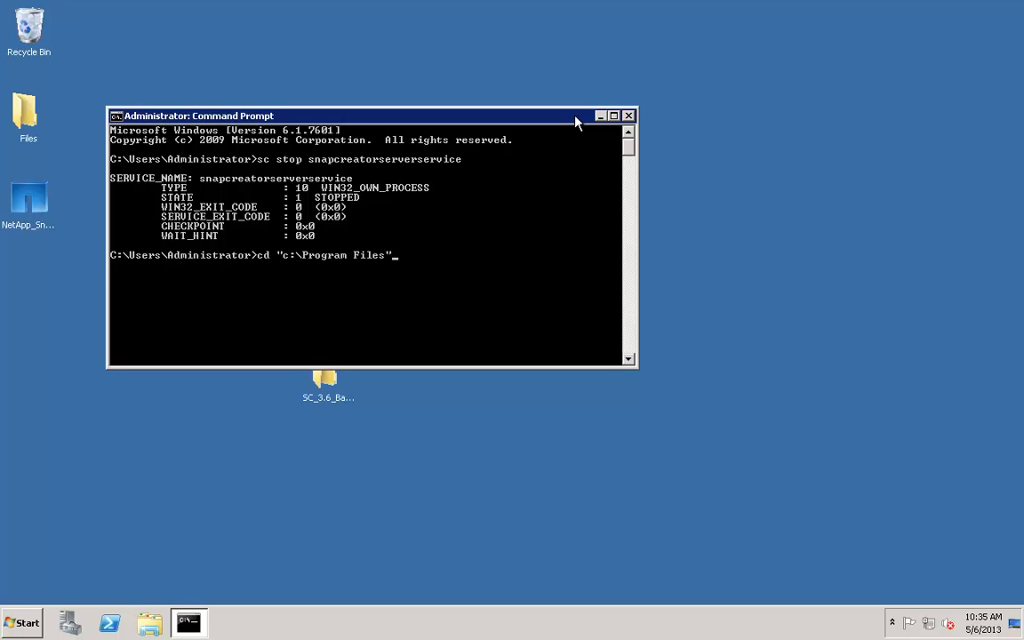
text(\N)
key(Tab)
text(\Sn)
key(Tab)
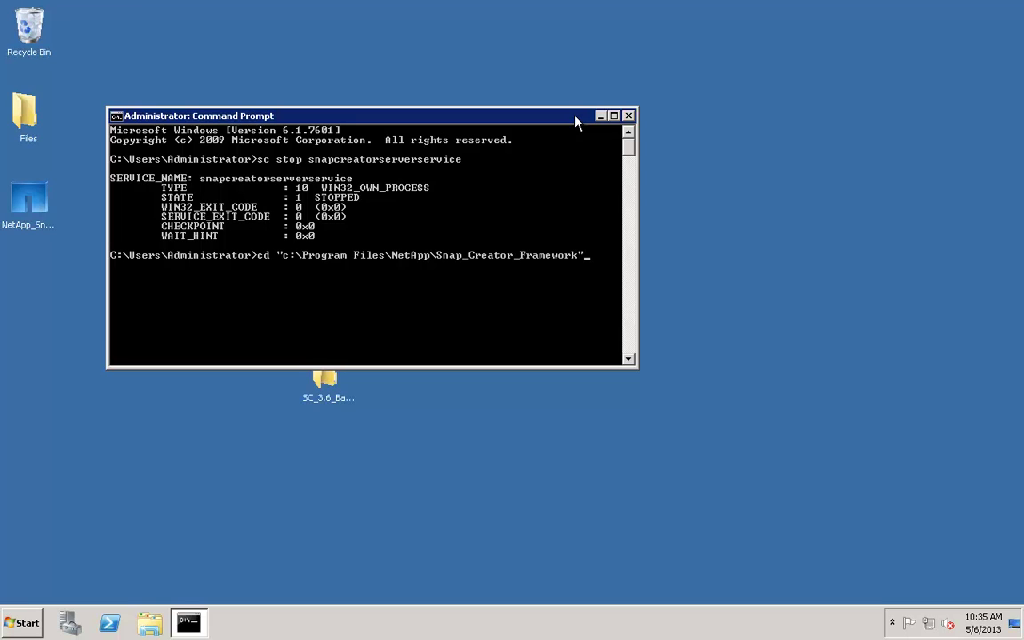
text(\scS)
key(Tab)
text(\e)
key(Tab)
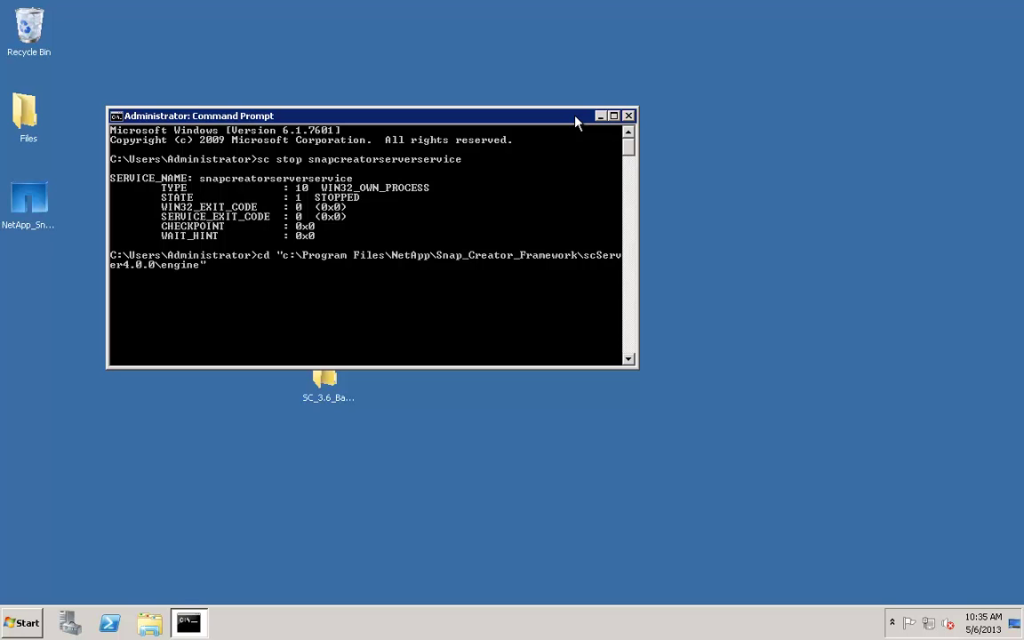
key(Return)
text(dir)
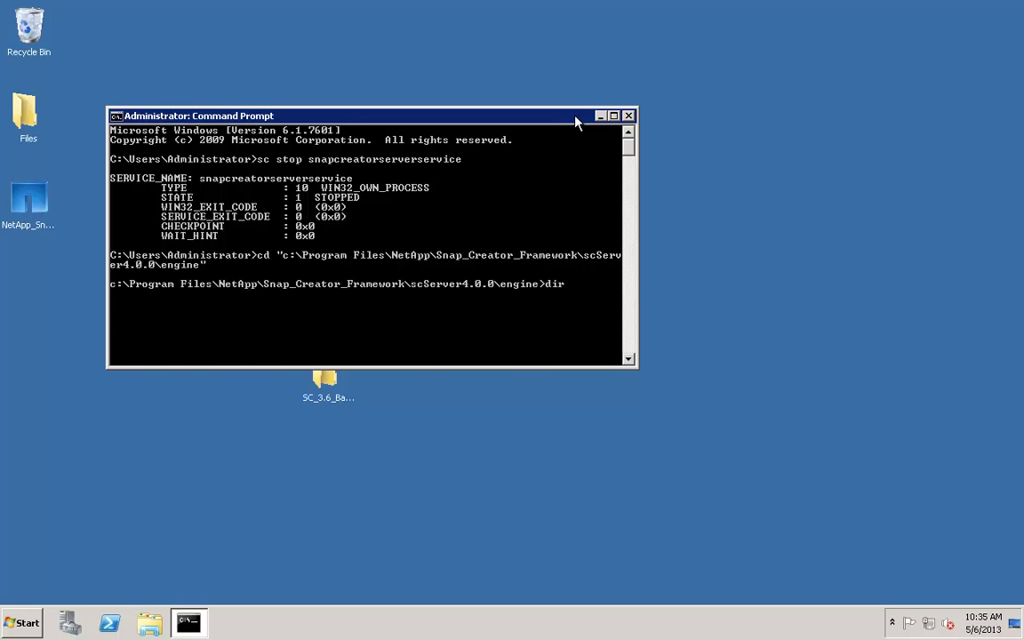
key(Return)
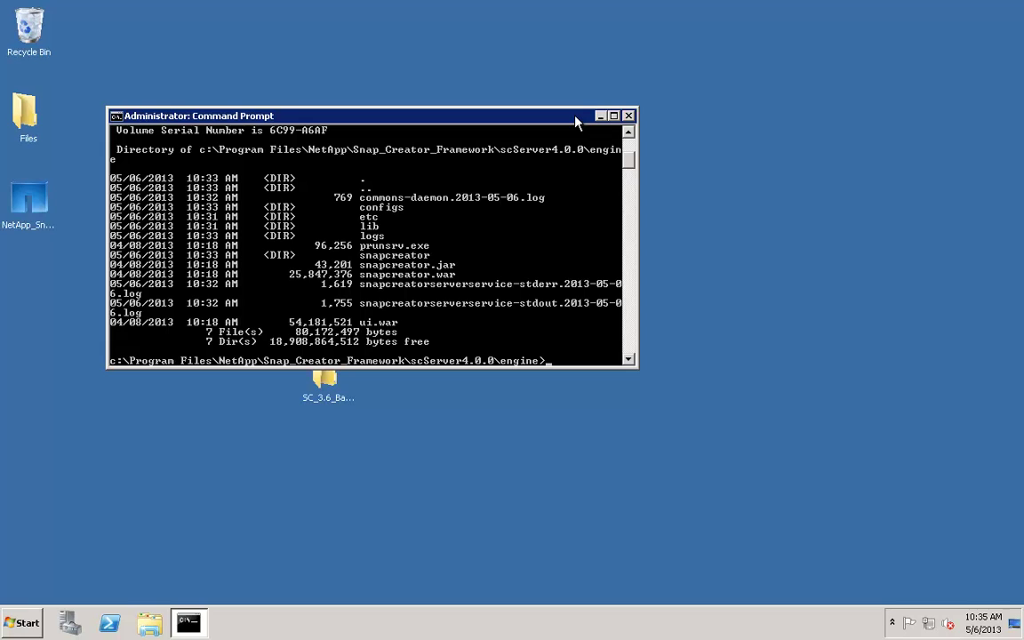
- Run java -jar snapcreator.jar -upgrade to convert the 3.6 configs and database schema to 4.0
text(java -jar snapcreator)
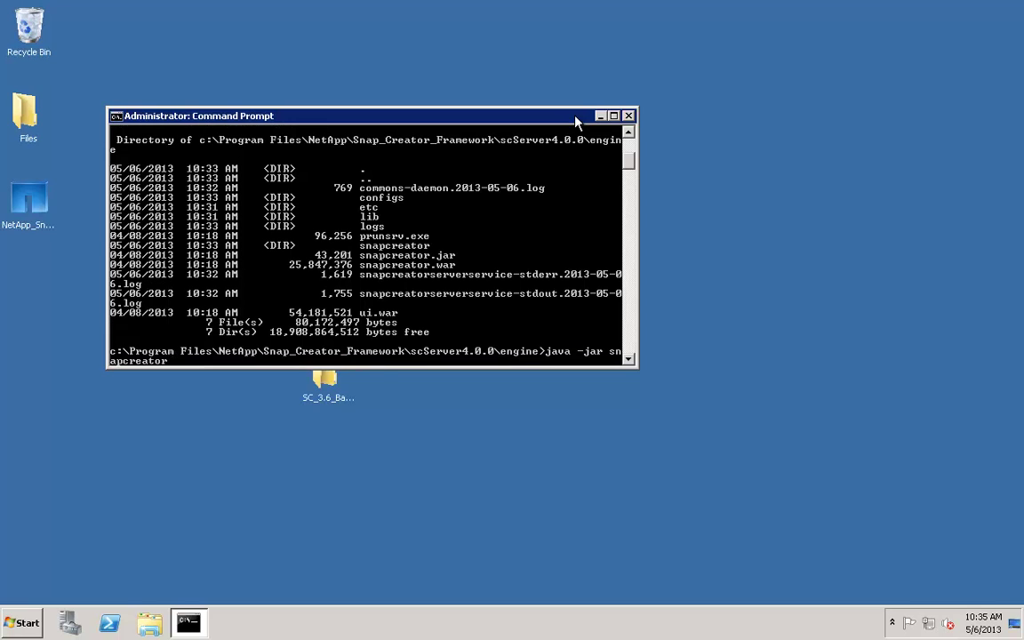
text(.jar -upgrade)
key(Return)
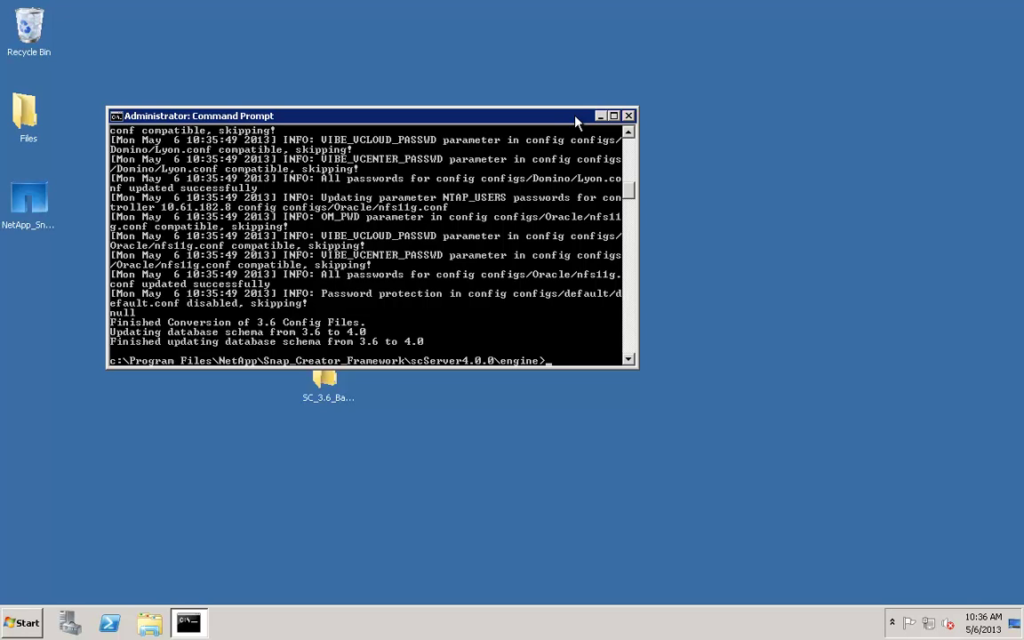
text(sc start snapcreat)
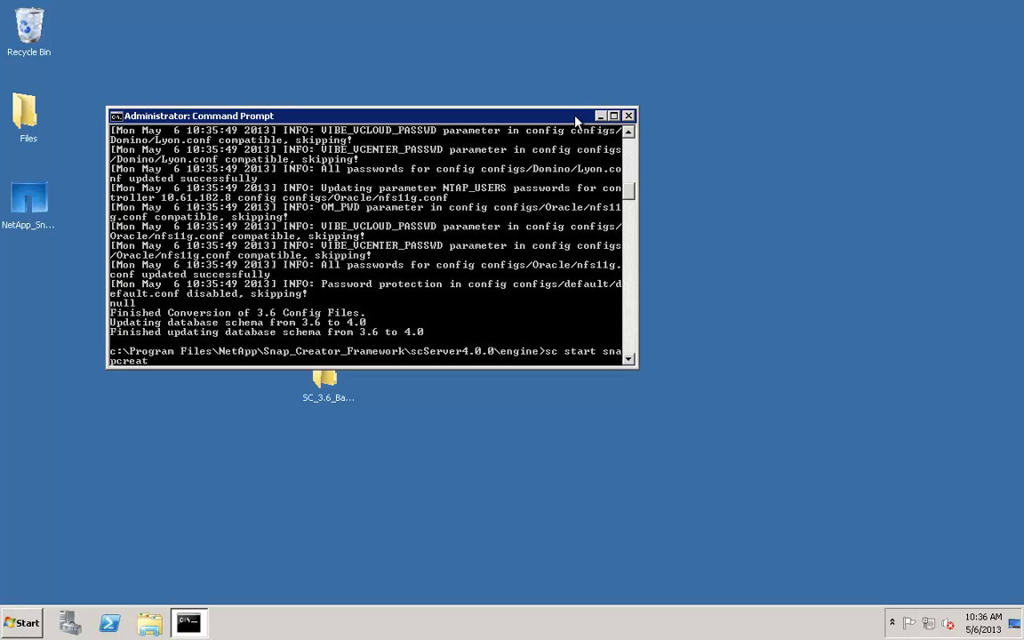
text(orserverservice)
- Start snapcreatorserverservice, confirm with sc query that it is RUNNING, and close Command Prompt
key(Return)
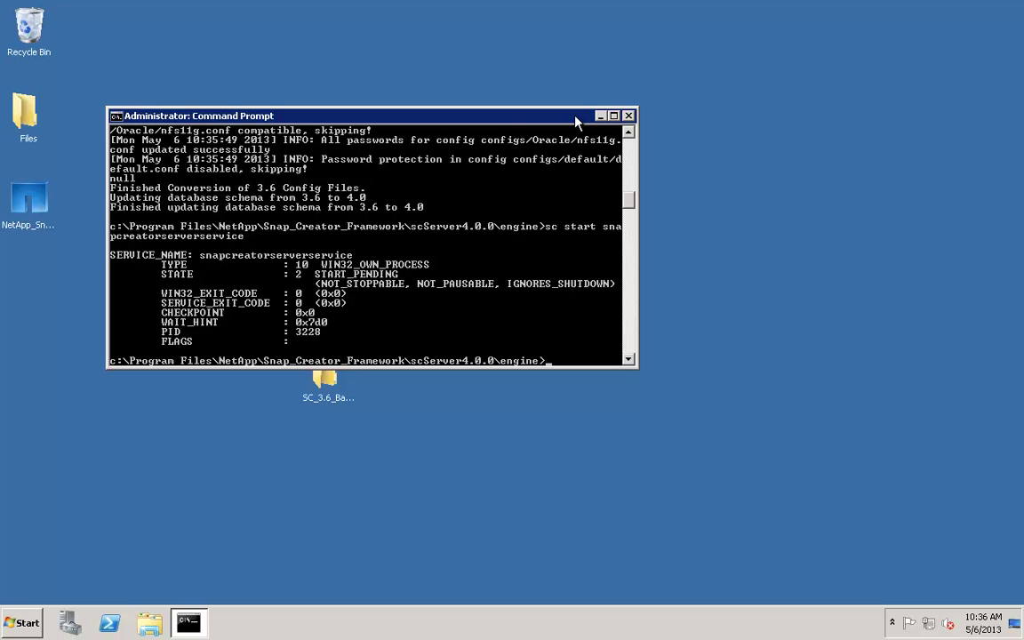
key(Up)
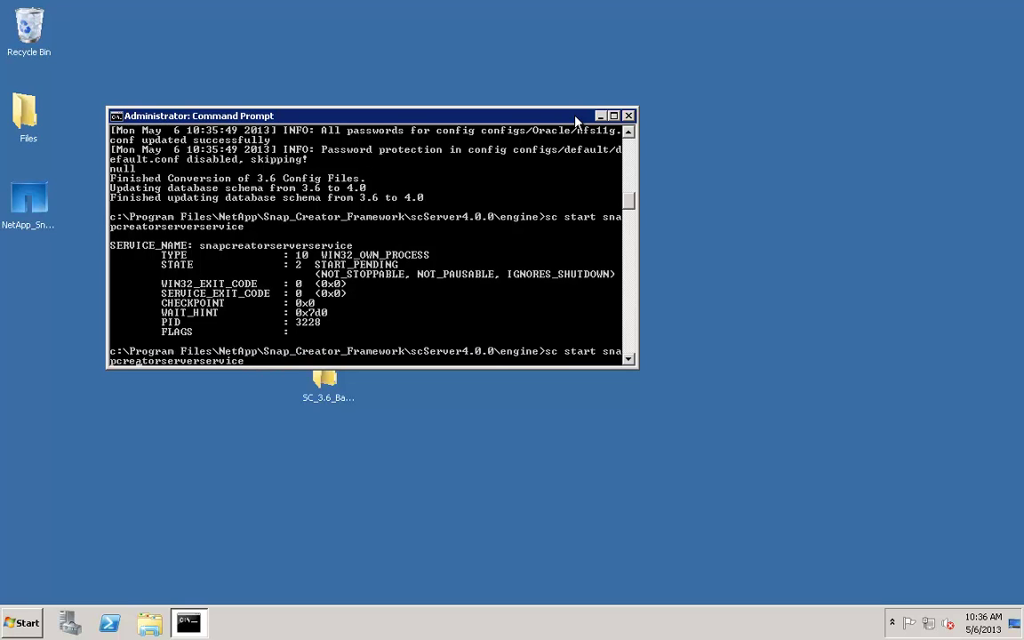
key(Left)
key(Left)
key(Left)
key(Left)
key(Left)
key(Left)
key(Left)
key(Left)
key(Left)
key(Left)
key(Left)
key(Left)
key(Left)
key(Left)
key(Left)
key(Left)
key(Left)
key(Left)
key(Left)
key(Left)
key(BackSpace)
key(BackSpace)
key(BackSpace)
key(BackSpace)
key(BackSpace)
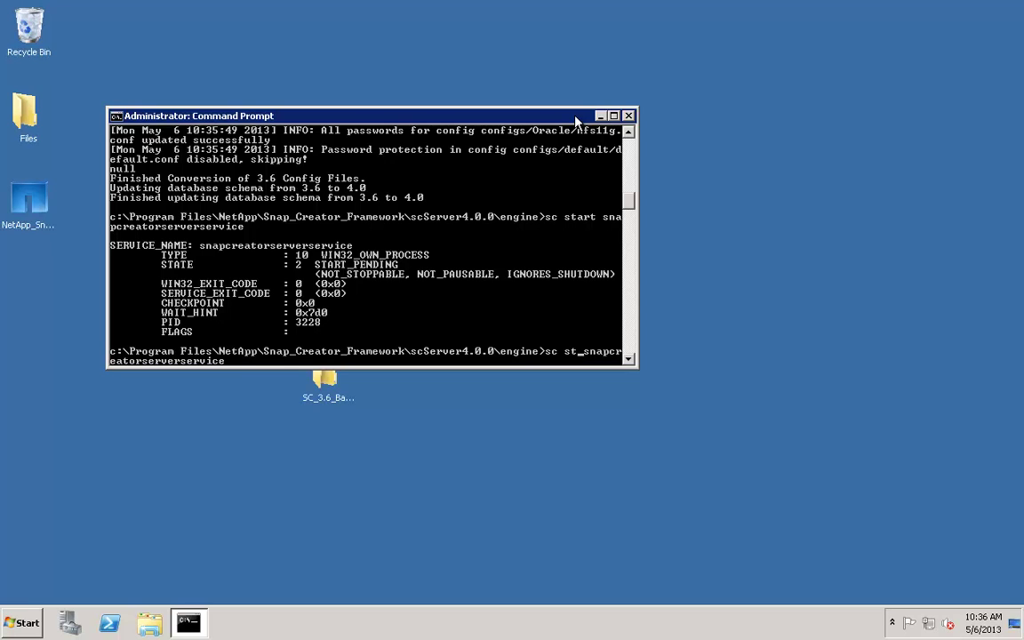
text(query)
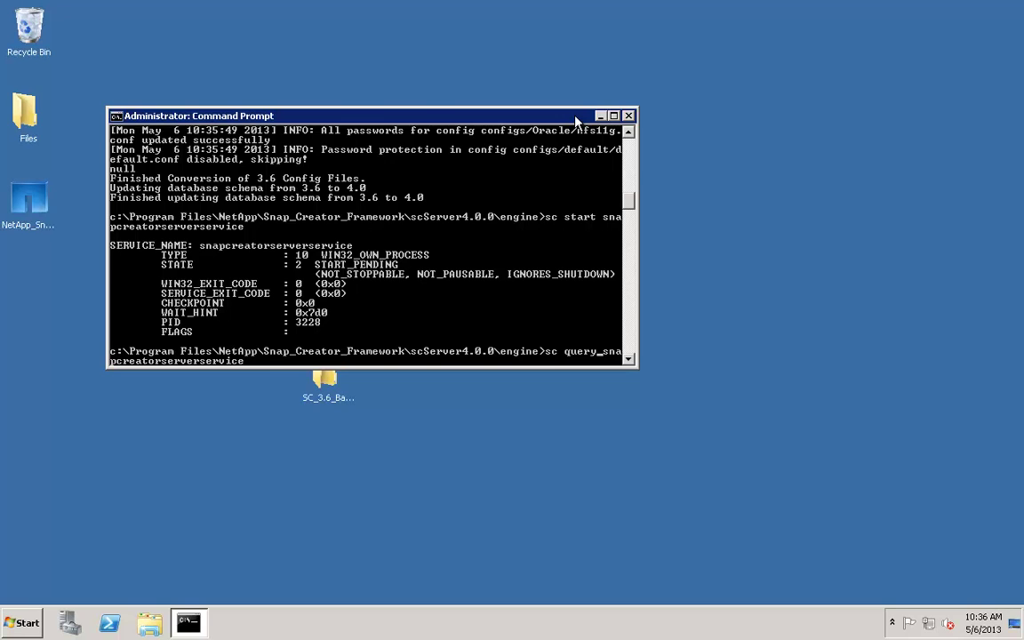
key(Return)
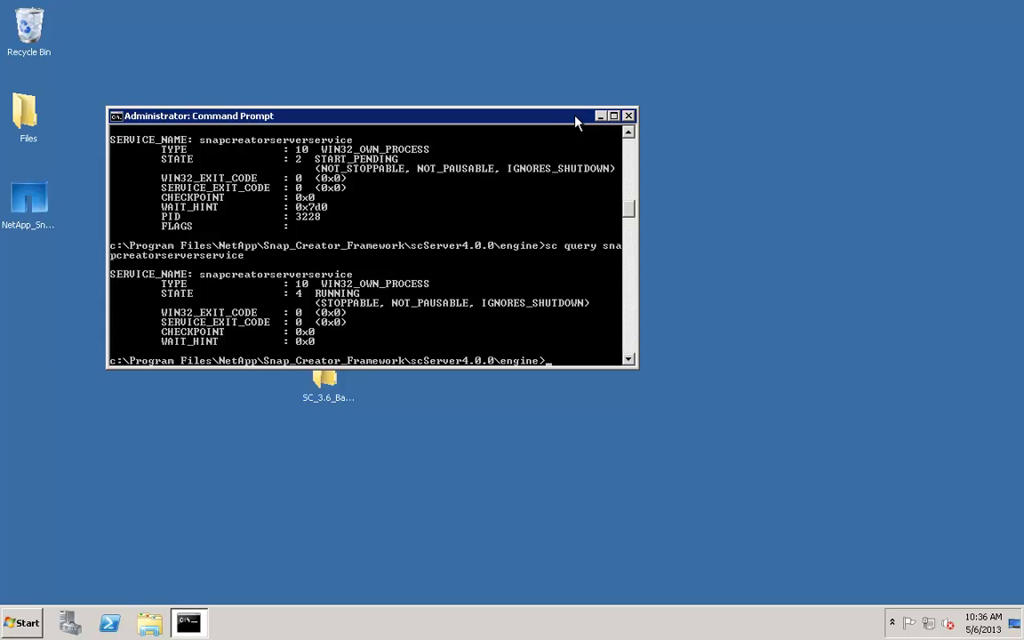
click(628, 116)
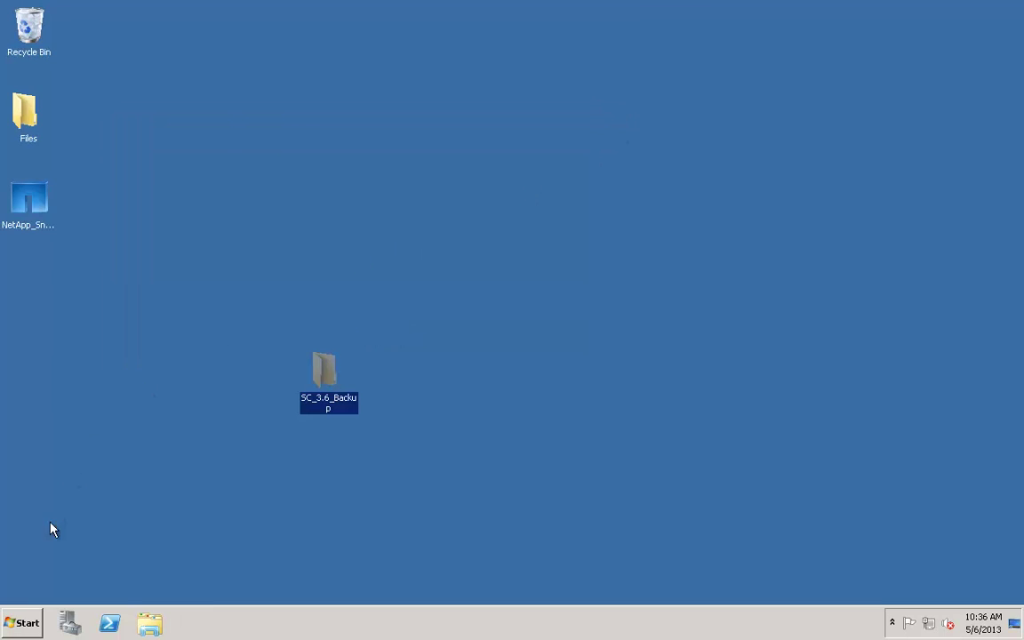
- Launch Internet Explorer and delete its temporary Internet files and cookies from Internet Options
click(21, 622)
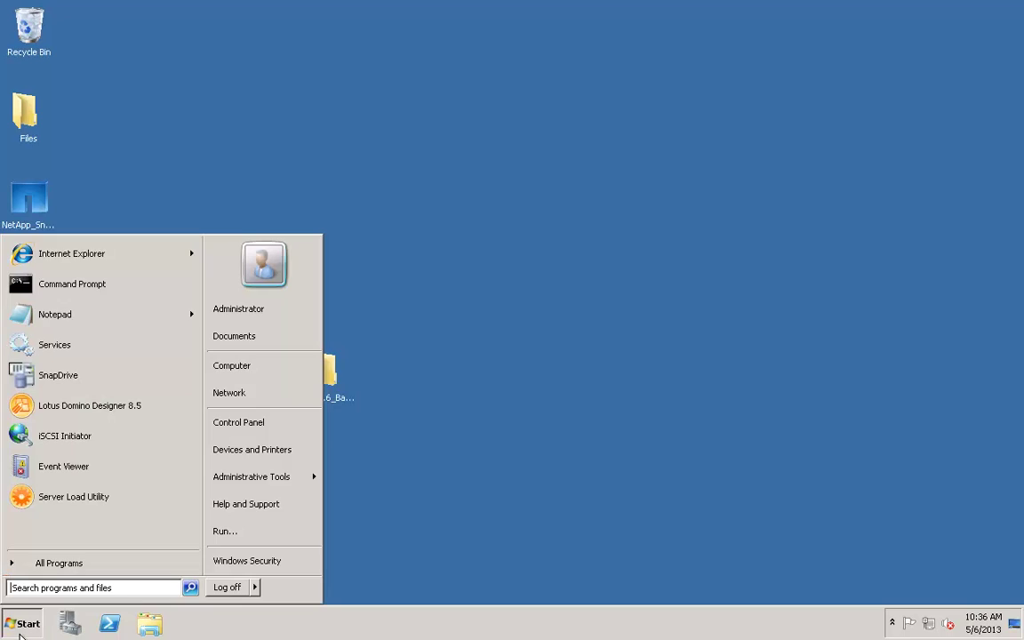
click(64, 258)
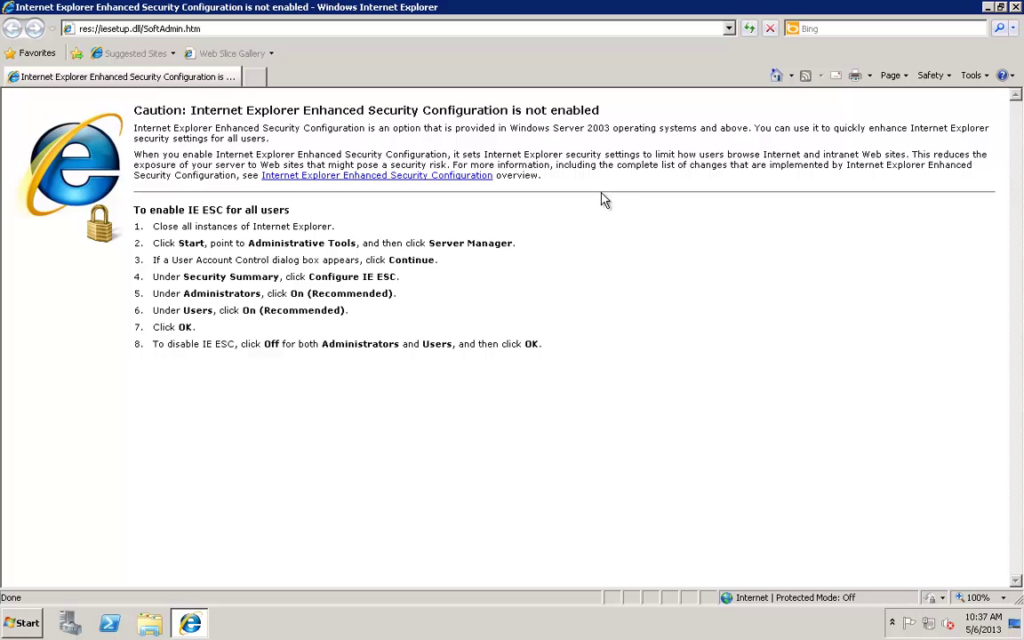
click(971, 75)
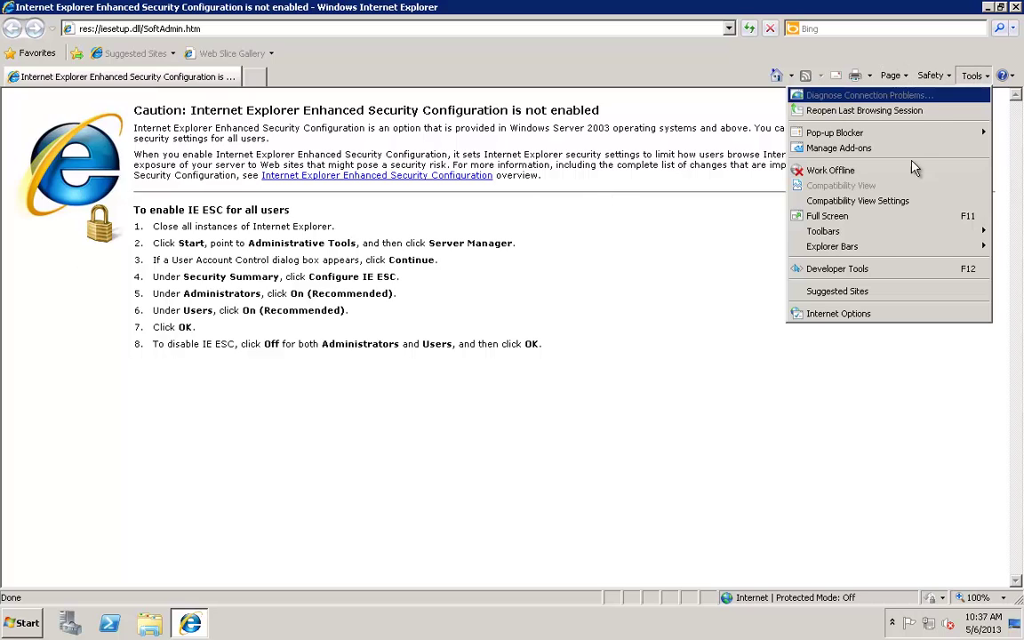
click(839, 315)
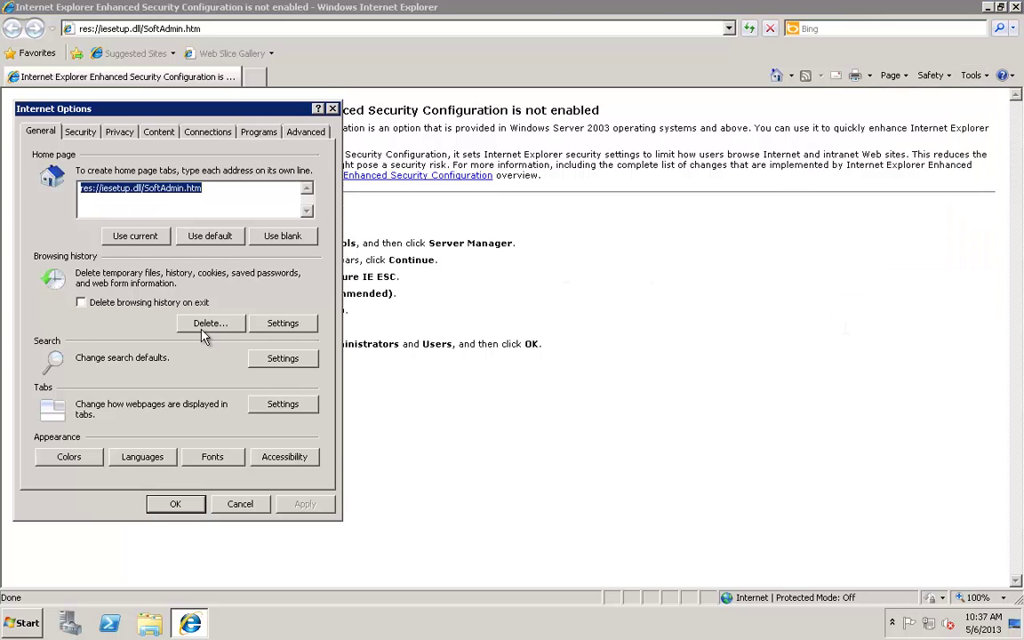
click(210, 322)
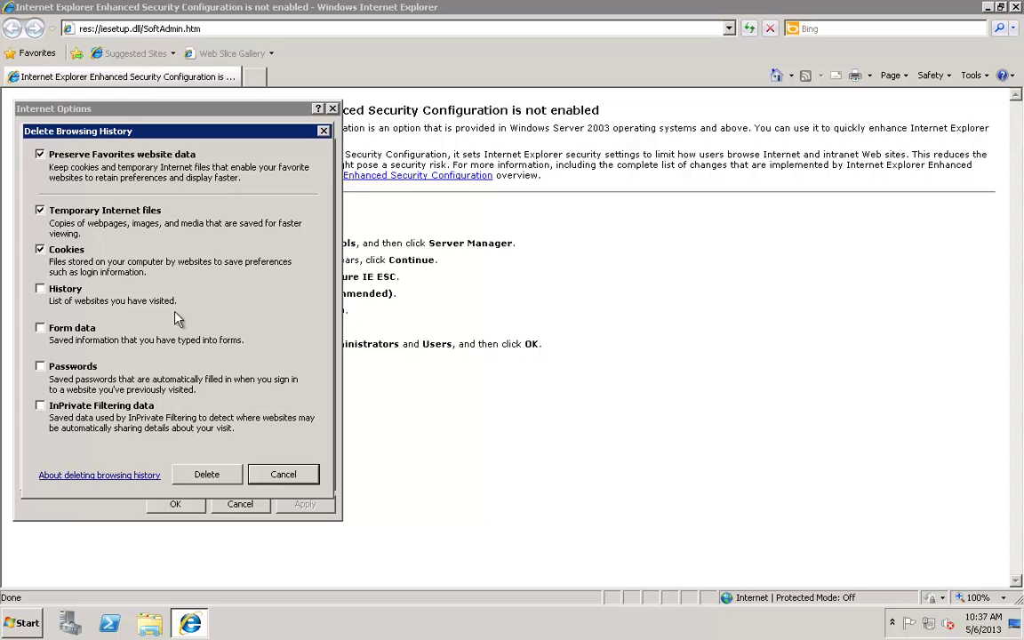
click(205, 473)
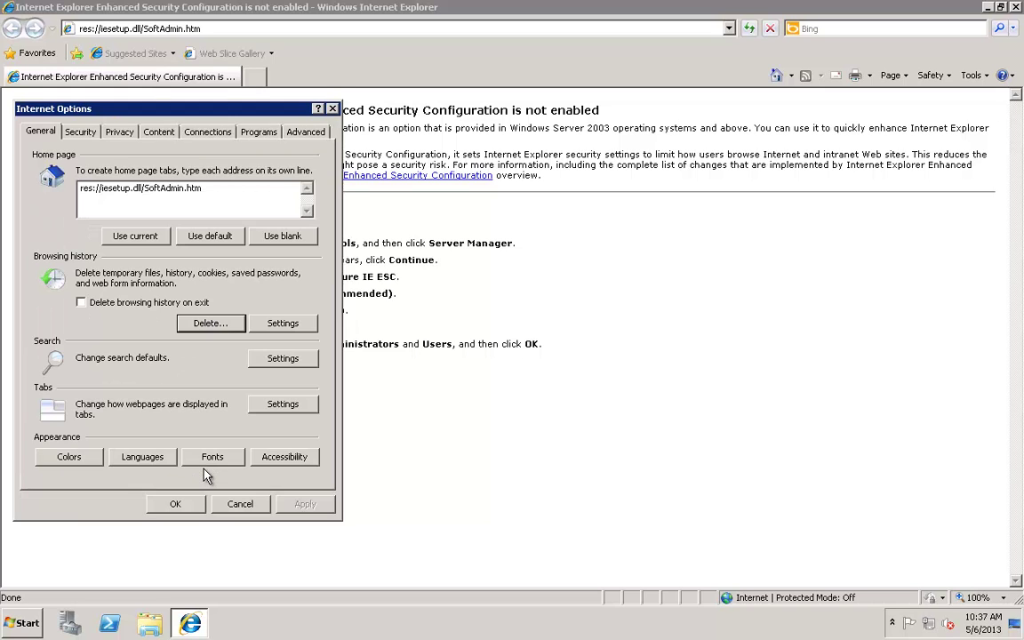
click(177, 504)
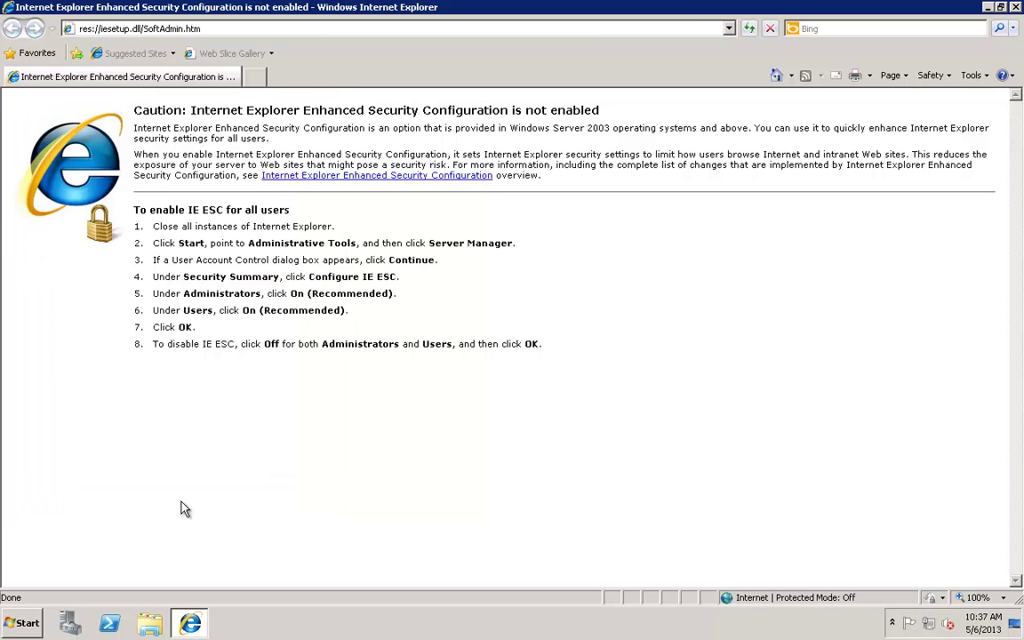
click(251, 28)
- Go to localhost:8080 and sign in to Snap Creator with the admin account and its password
key(BackSpace)
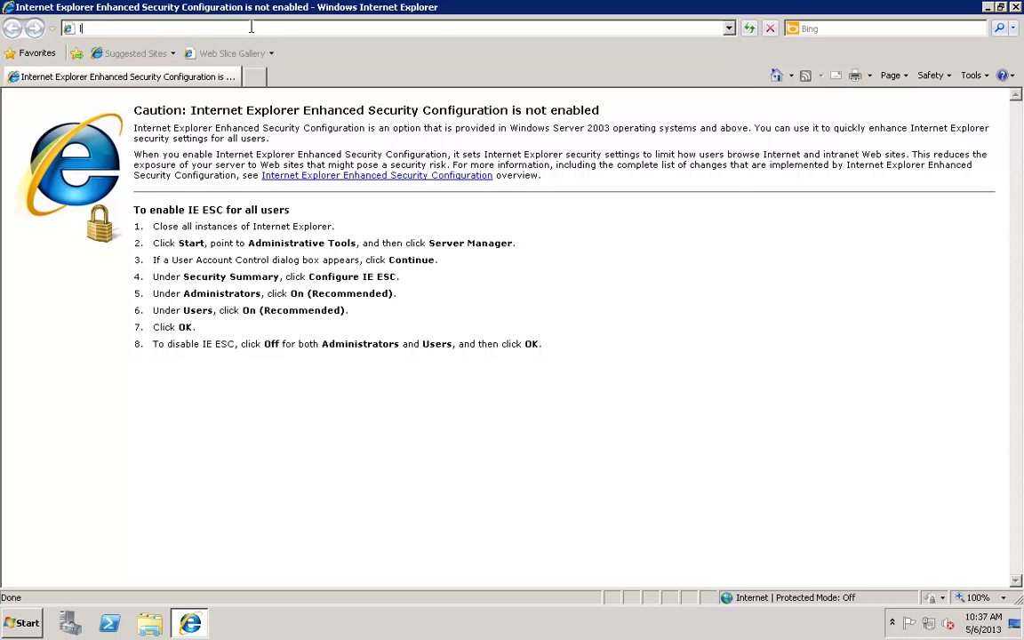
text(local)
key(Down)
key(Return)
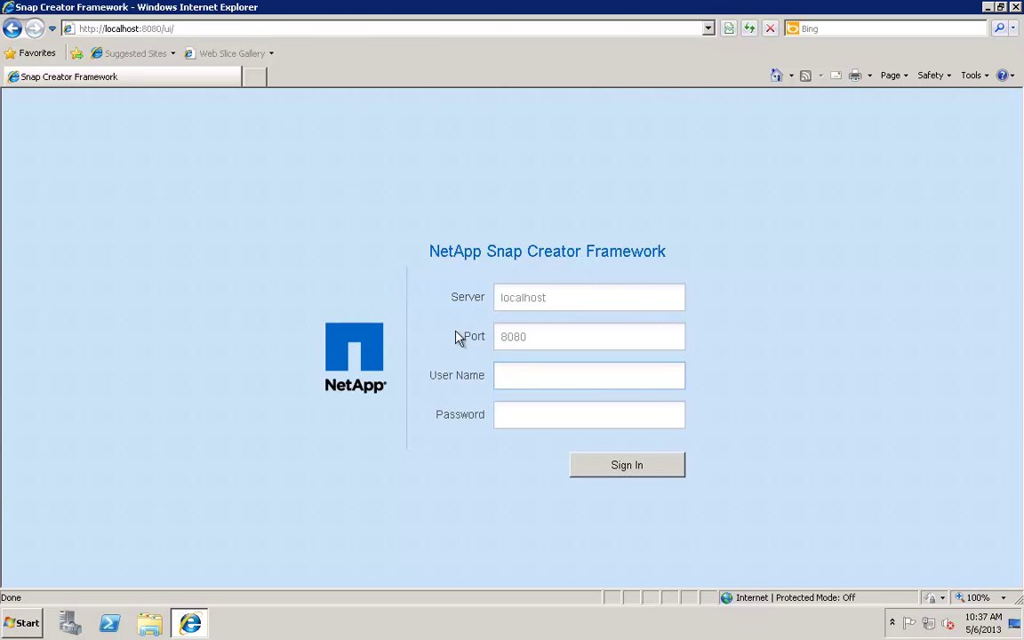
click(504, 373)
text(admin)
key(Tab)
text(******)
key(Return)
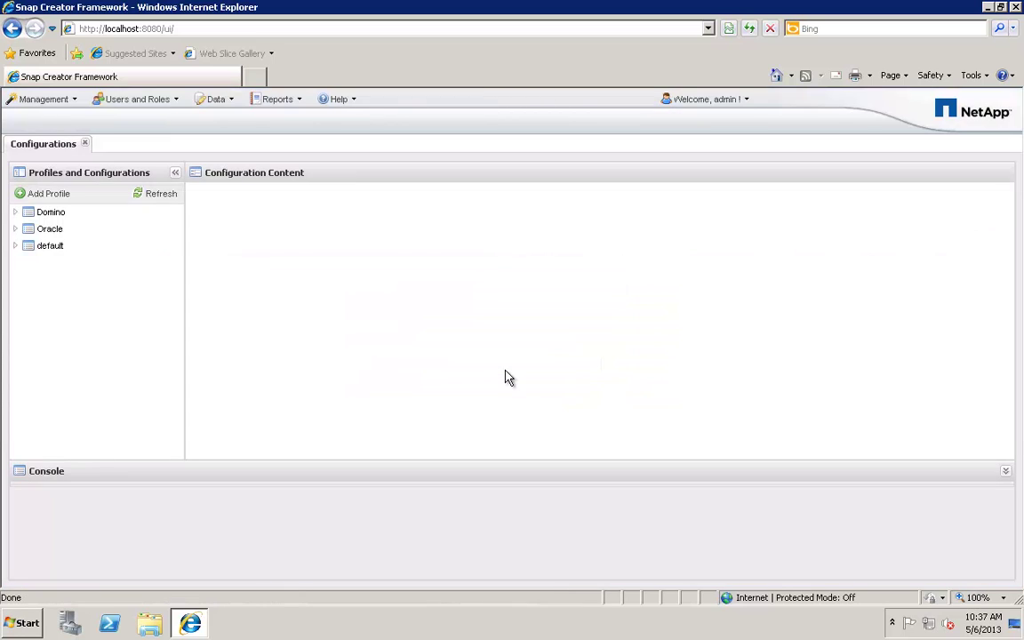
- Expand the Domino, Oracle and default profiles to show their configurations
click(22, 216)
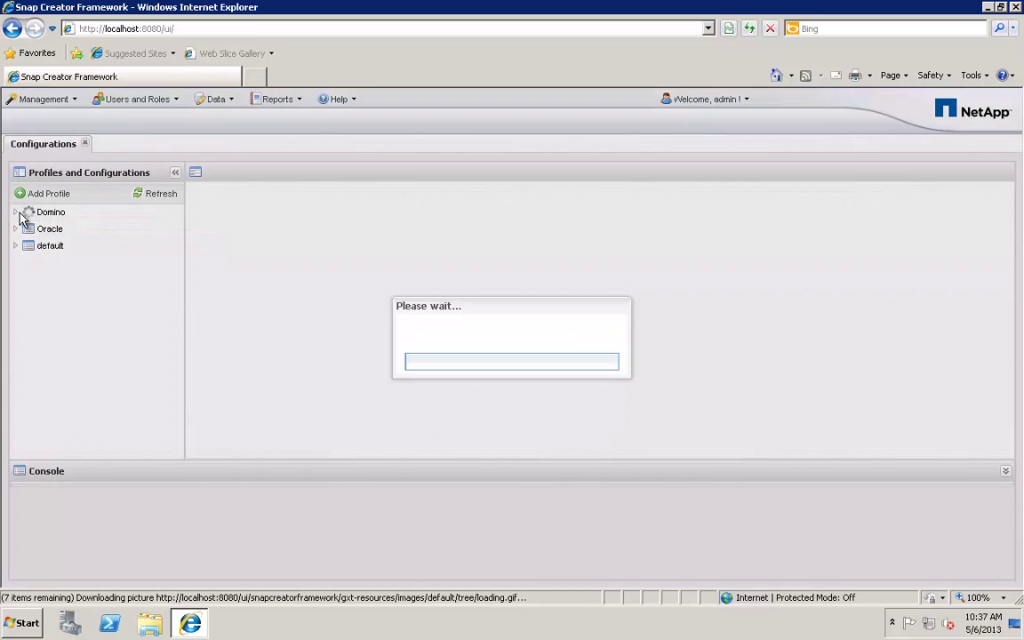
click(17, 266)
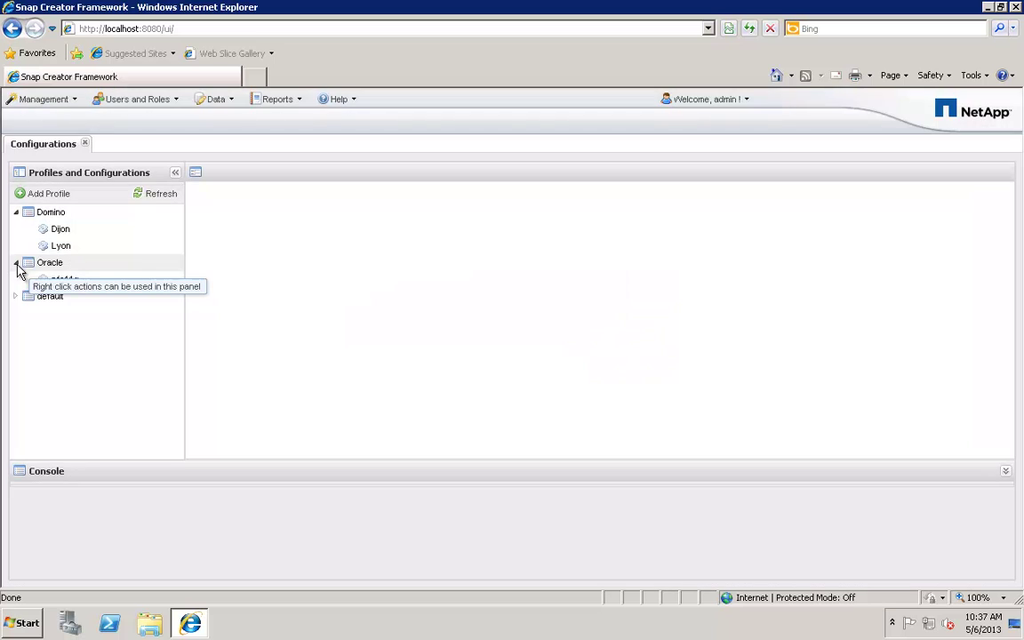
click(16, 297)
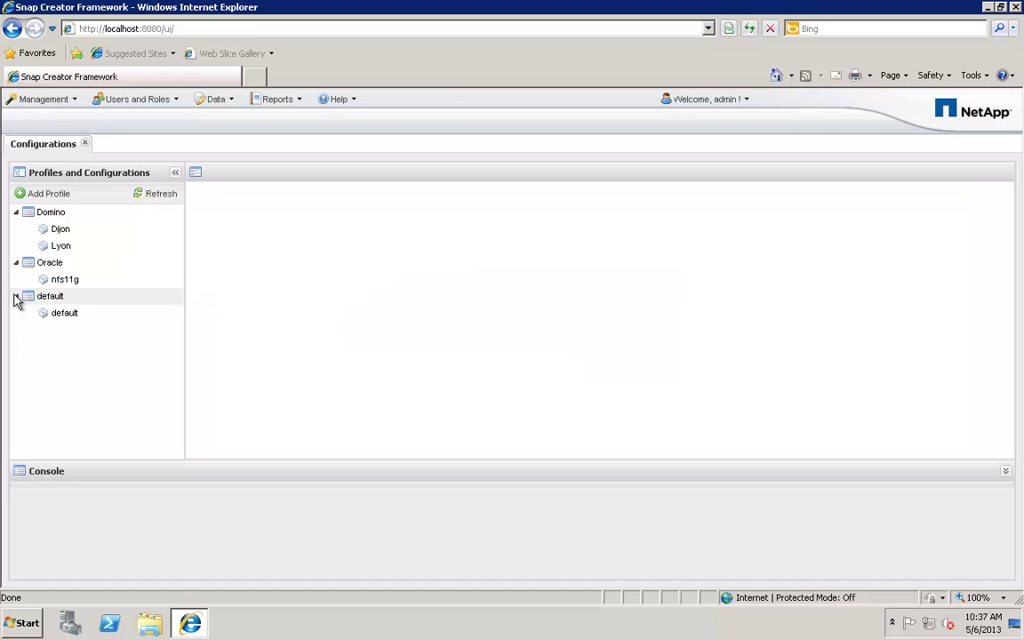
click(15, 297)
click(15, 297)
- Delete the default profile from the profile list and confirm with Yes
click(15, 297)
right_click(37, 297)
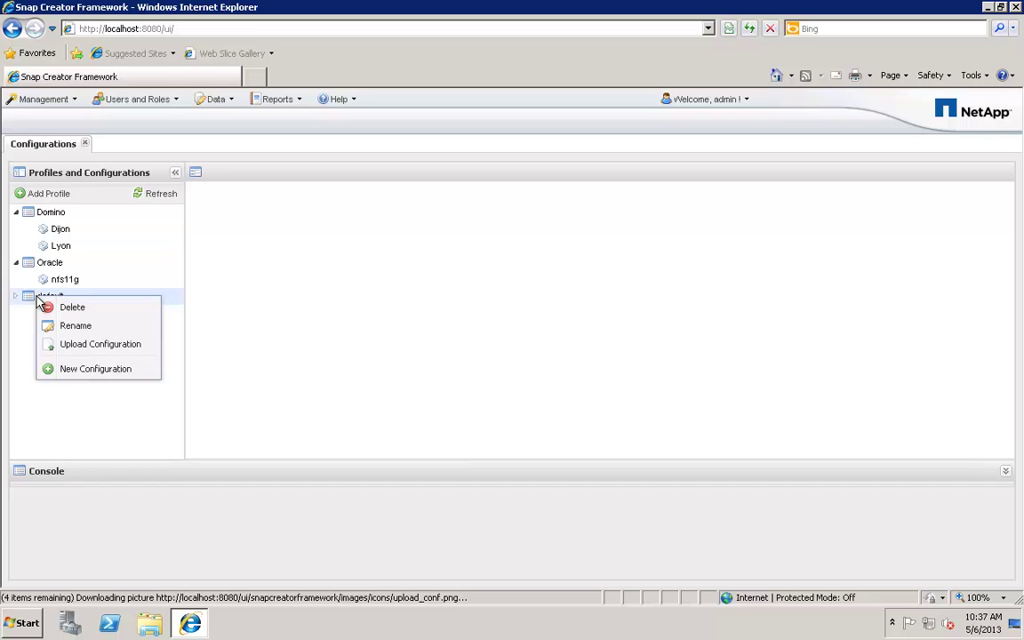
click(49, 307)
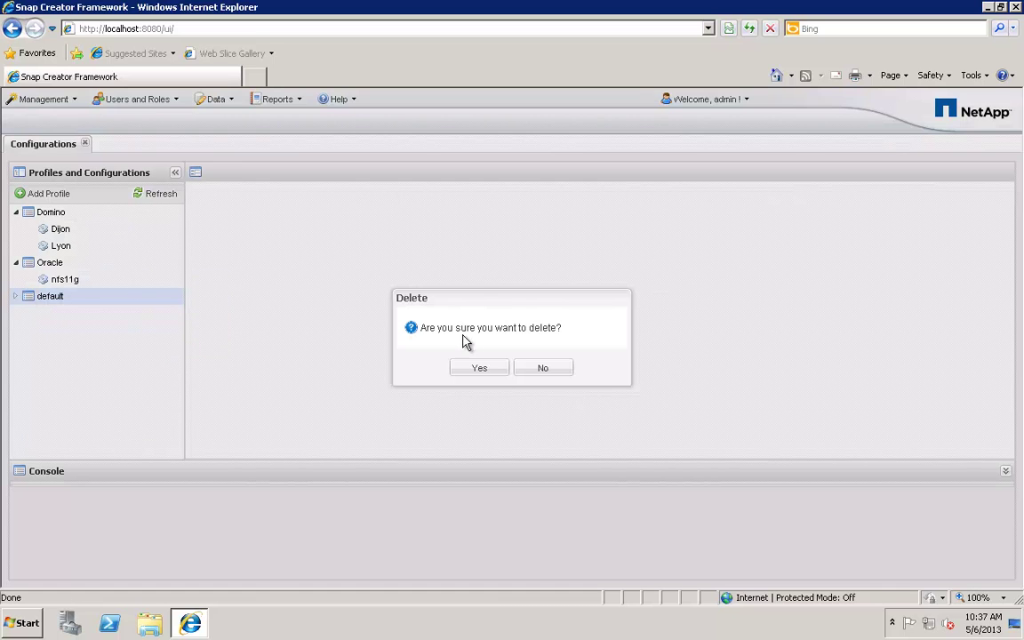
click(464, 367)
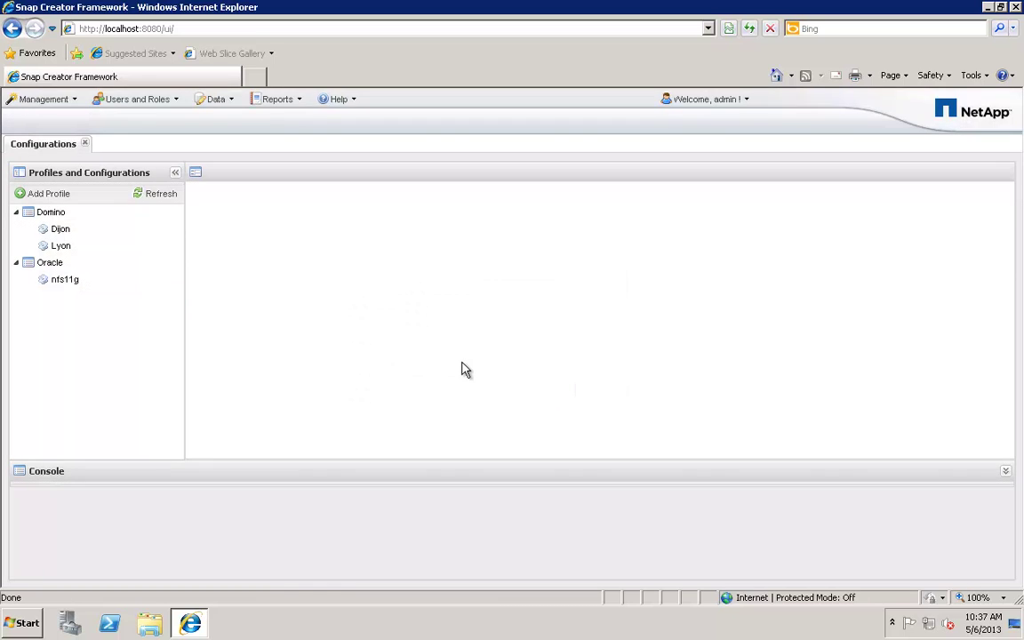
- Open the Schedules and Job Monitor views under Management, then Users and Roles > User management
click(51, 104)
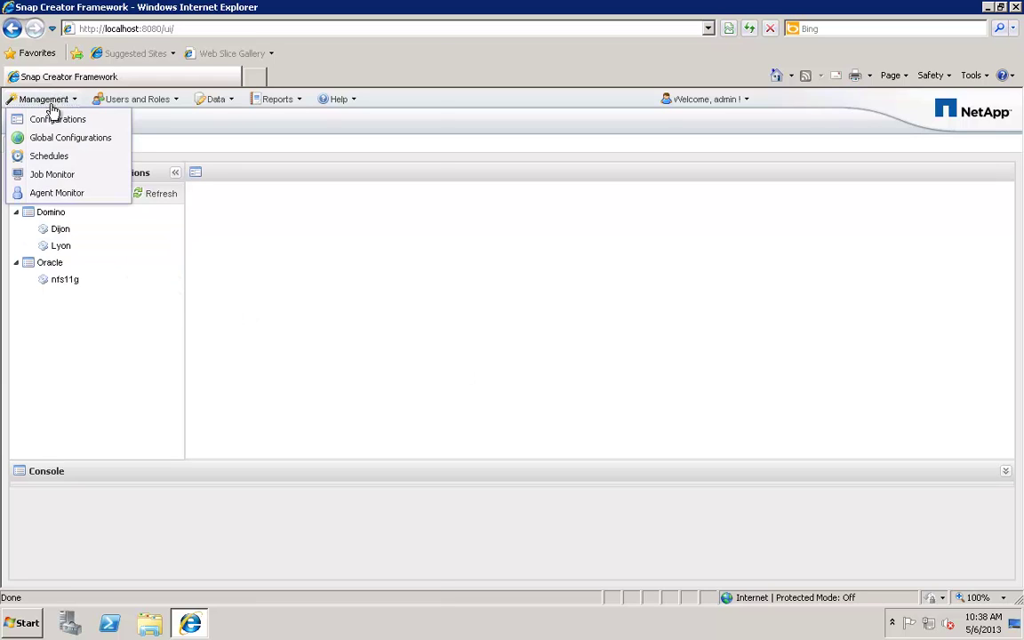
click(52, 157)
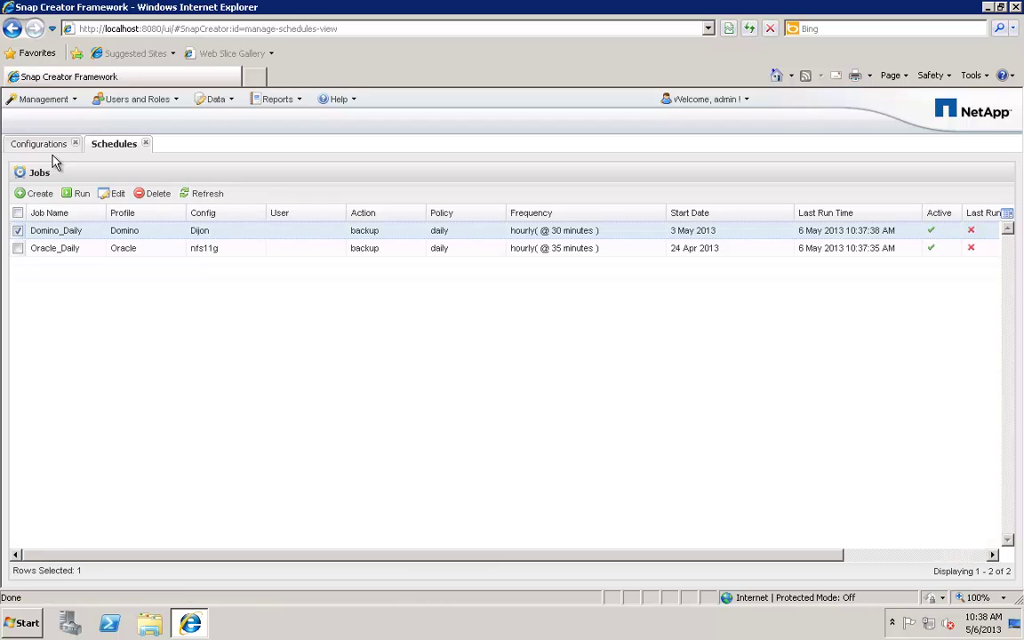
click(41, 101)
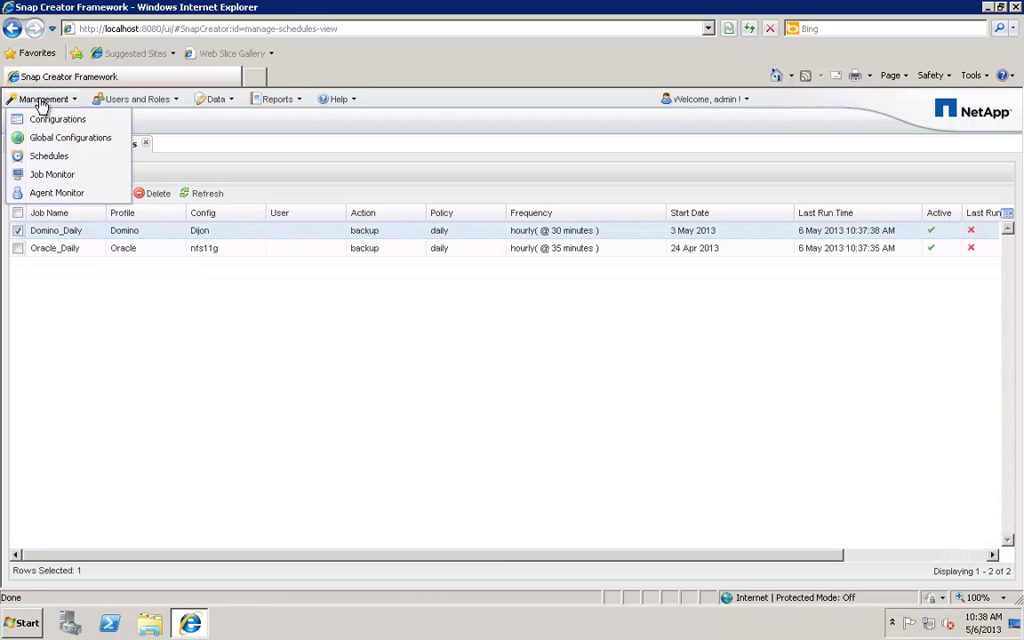
click(40, 176)
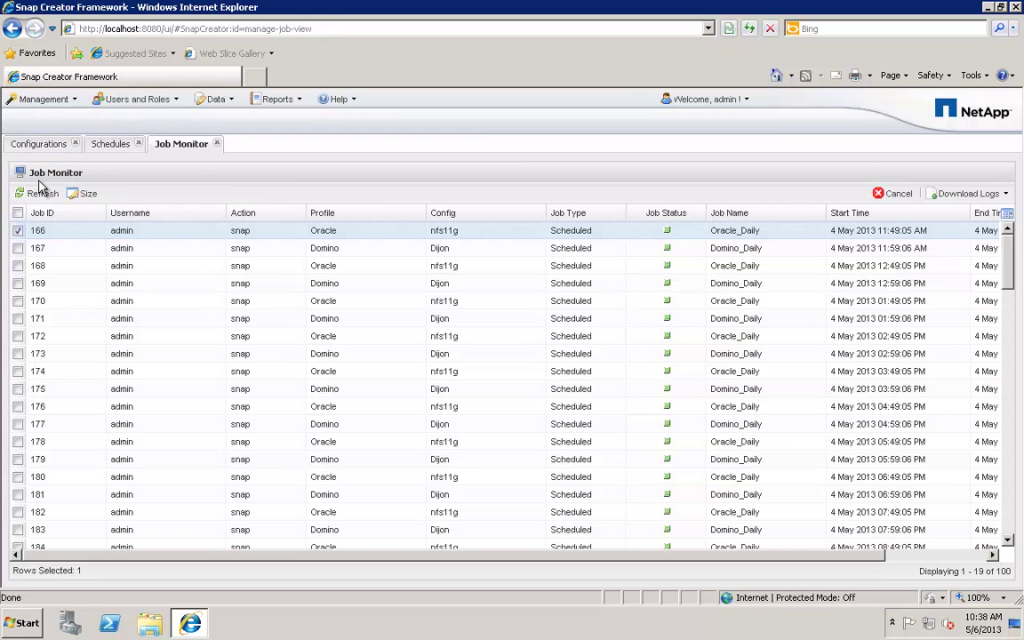
click(139, 100)
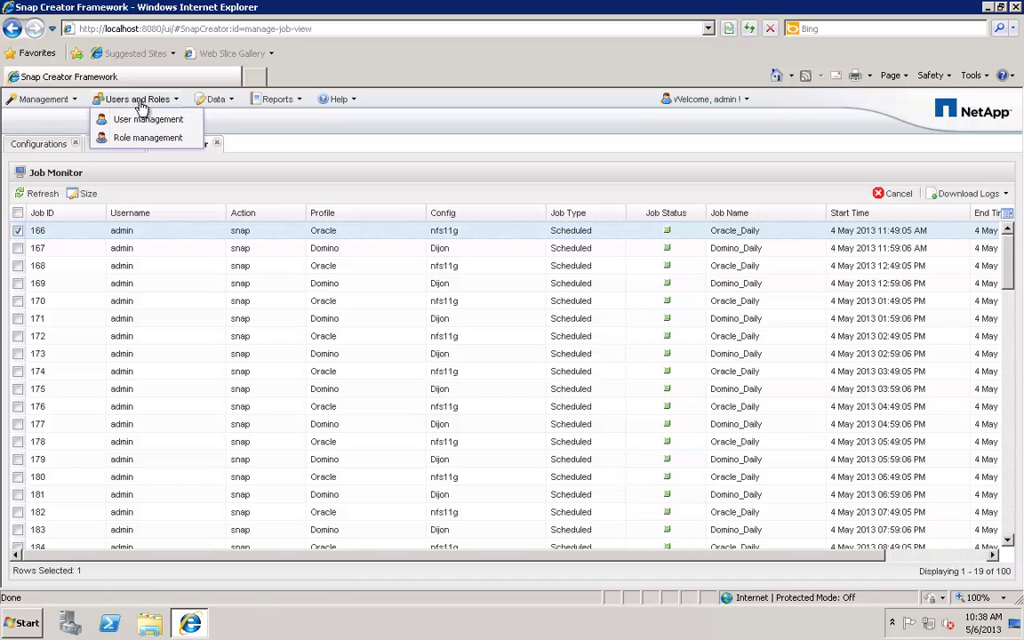
click(144, 119)
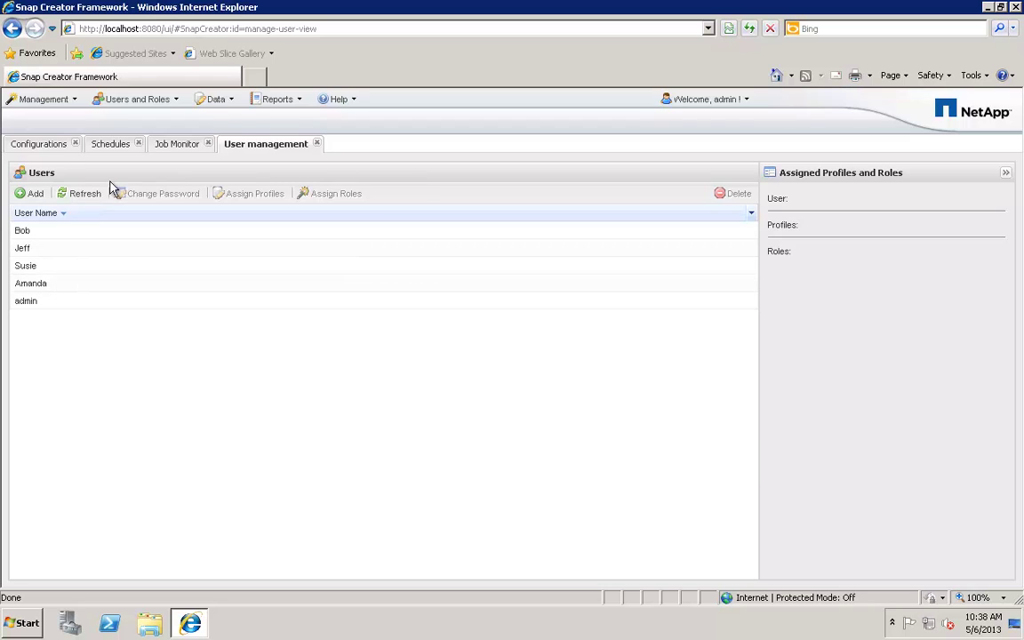
click(270, 101)
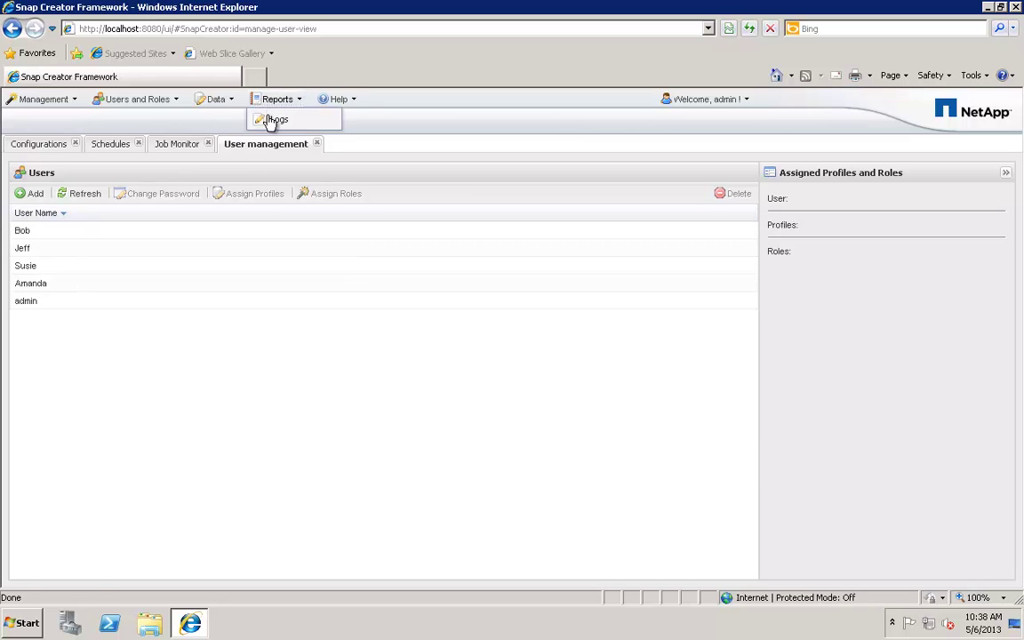
- In Reports > Logs, choose Domino, Dijon, out and the Dijon.out.20130506025906.log file
click(269, 121)
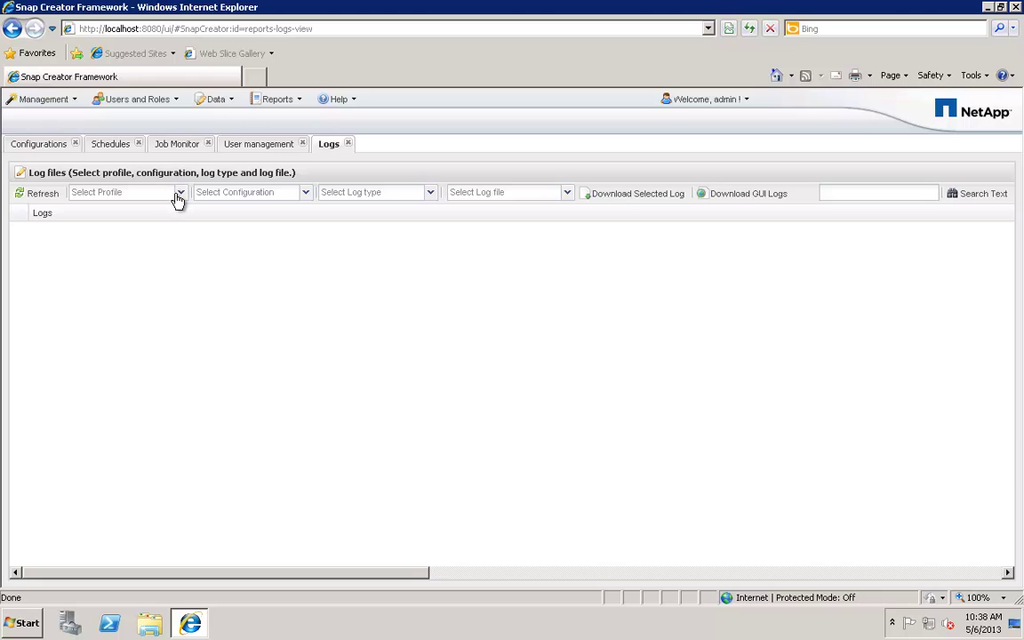
click(180, 191)
click(177, 210)
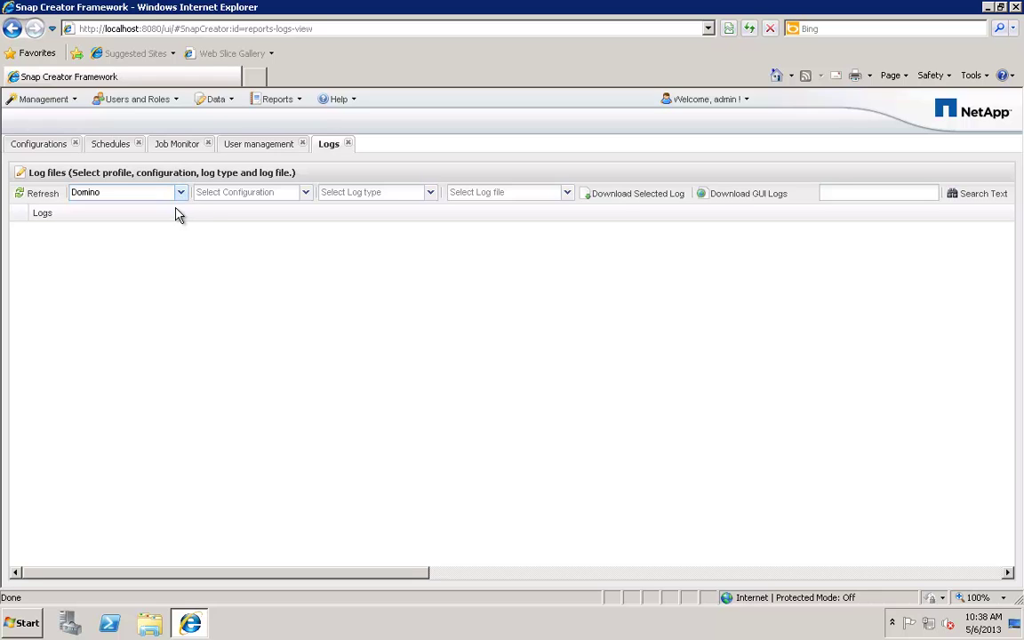
click(305, 194)
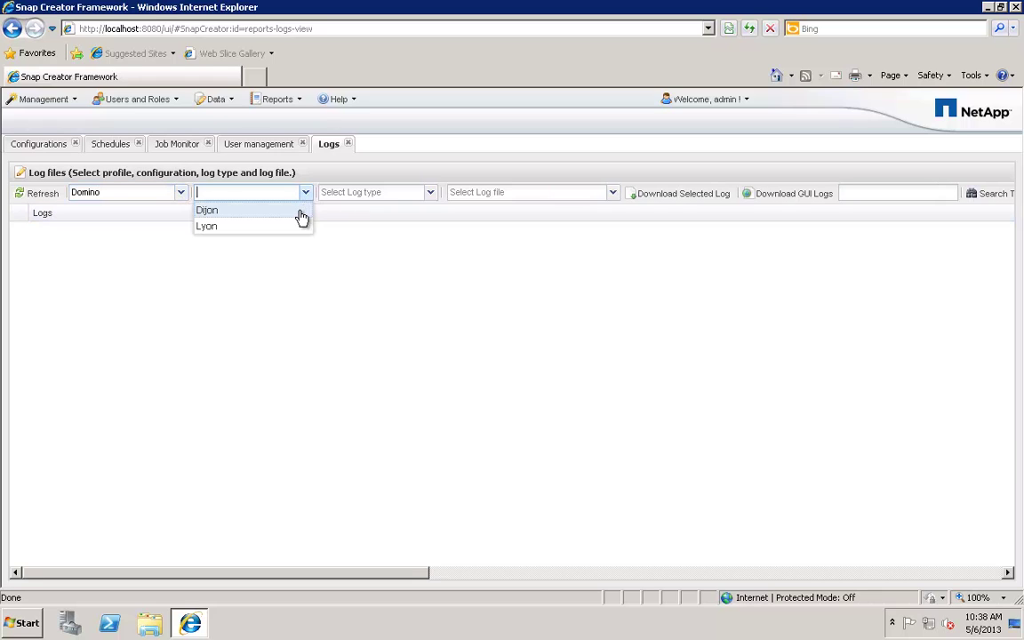
click(299, 212)
click(431, 193)
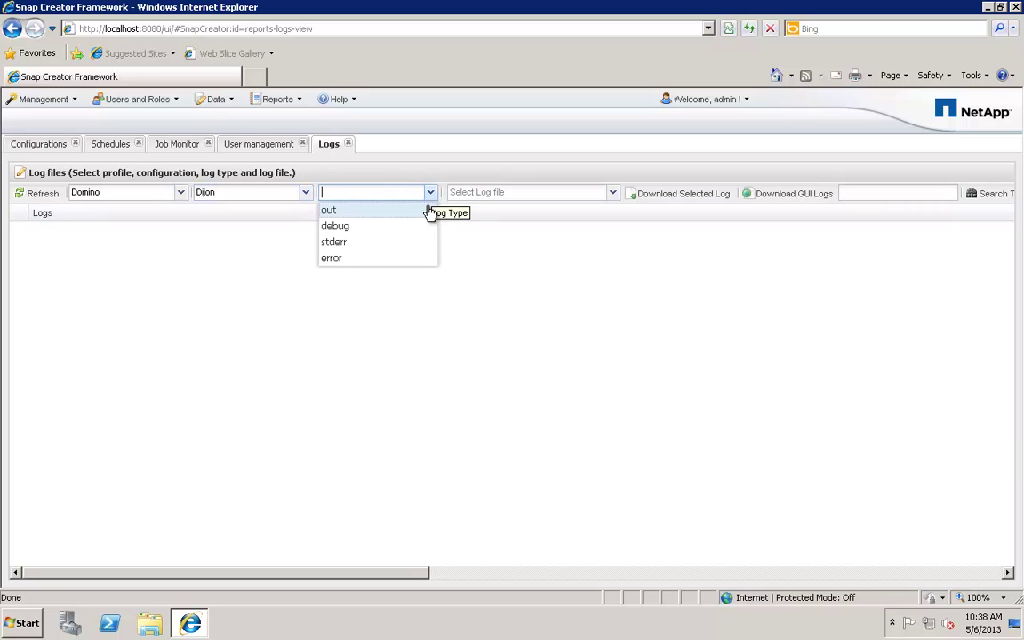
click(426, 211)
click(598, 195)
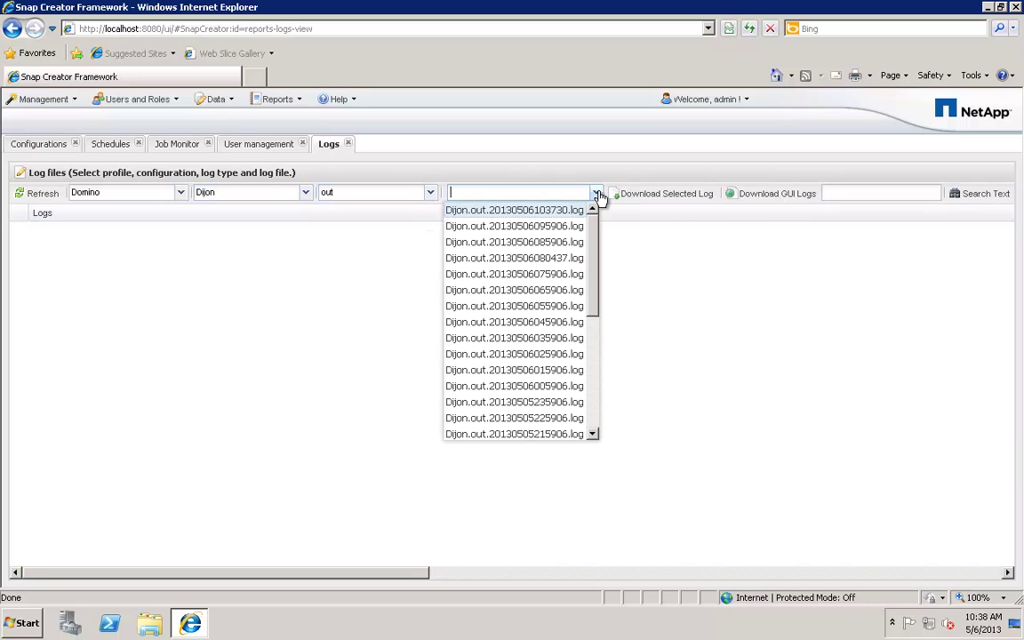
click(562, 357)
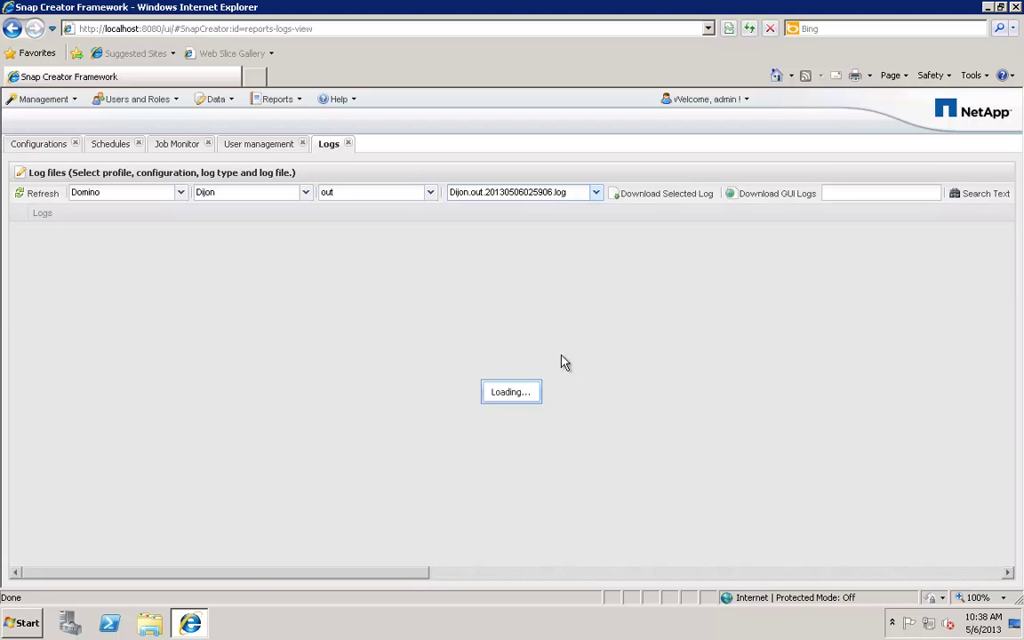